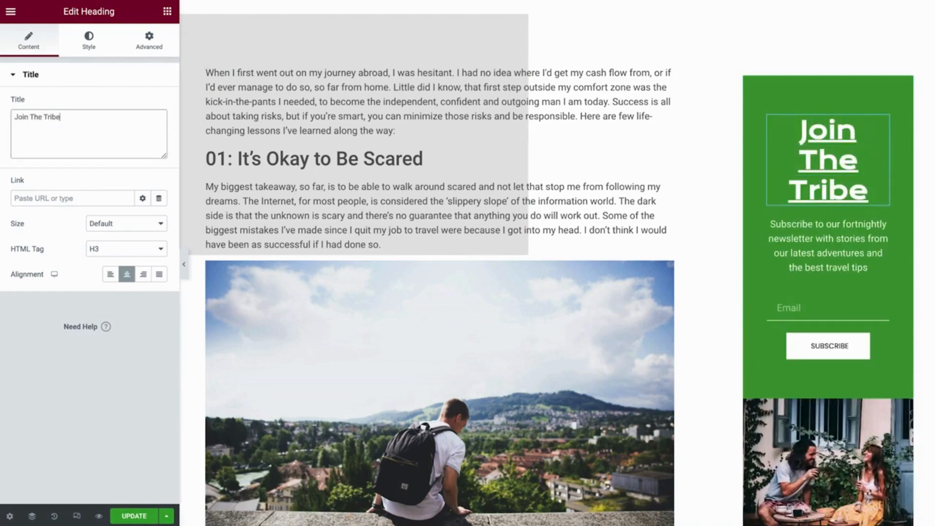
# Give the Join The Tribe heading the Primary global typography.
pyautogui.click(89, 40)
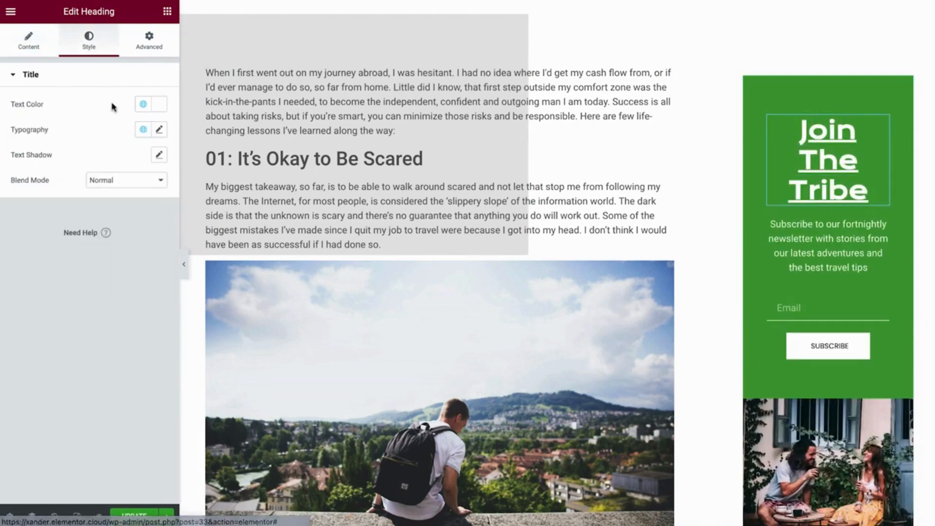
pyautogui.click(143, 131)
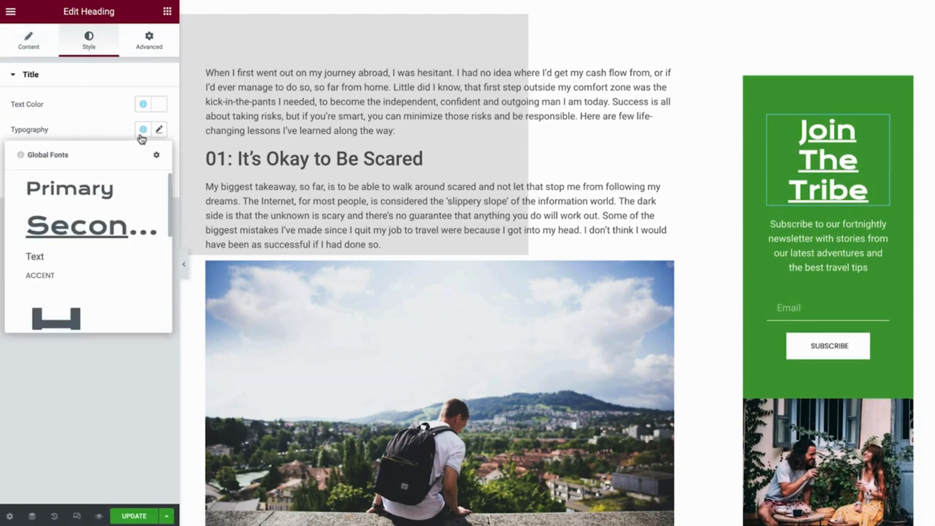
pyautogui.click(108, 196)
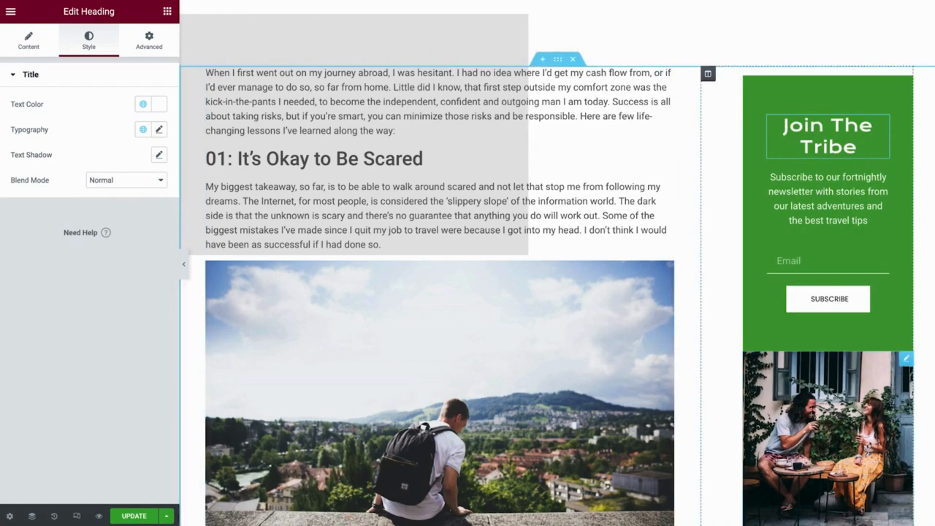
# Replace the sidebar couple photo with the railroad walker image (Contact.jpg).
pyautogui.click(861, 415)
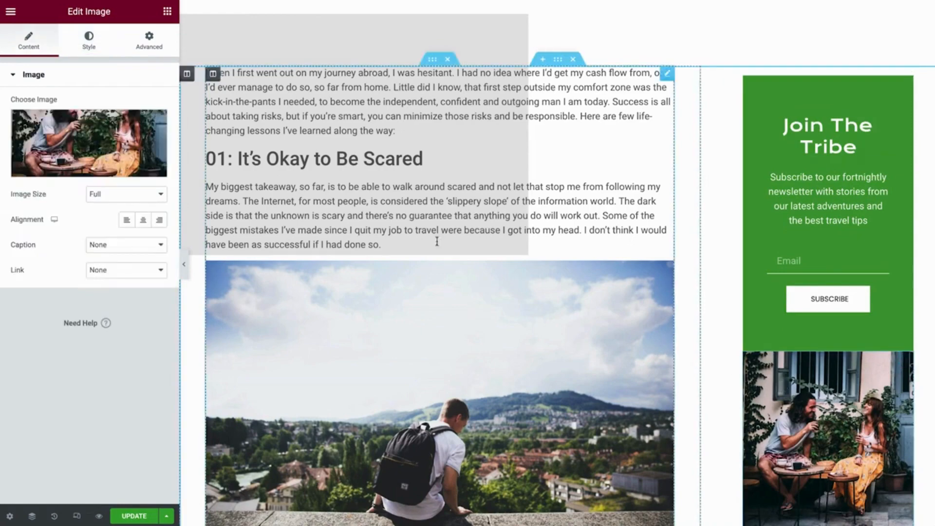
pyautogui.click(129, 131)
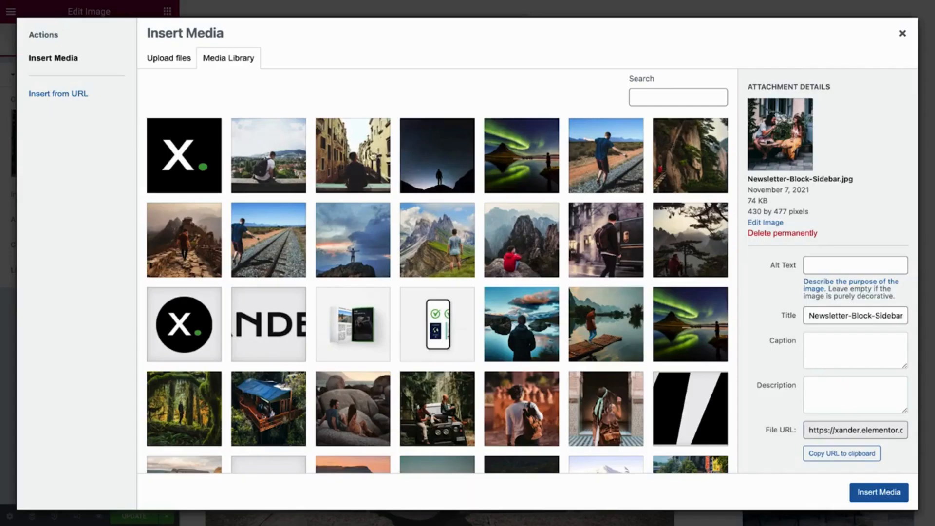
pyautogui.click(619, 164)
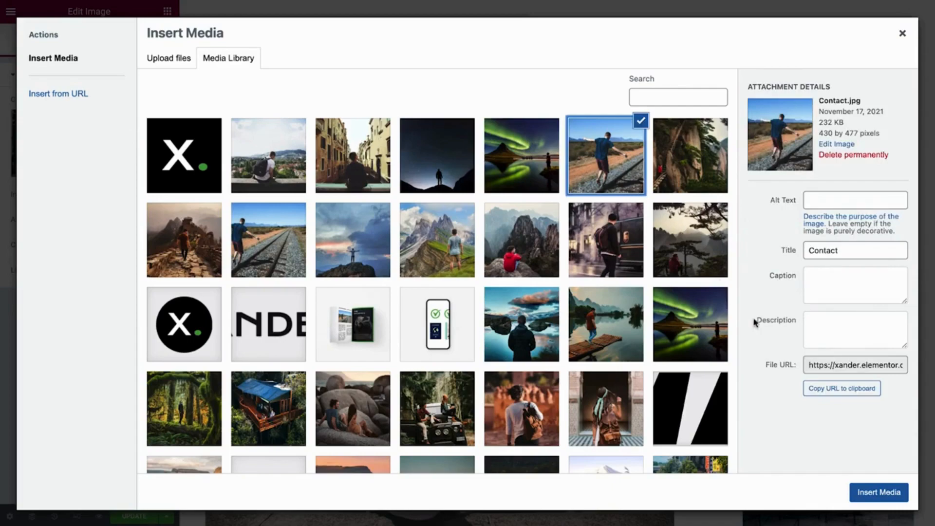
pyautogui.click(883, 502)
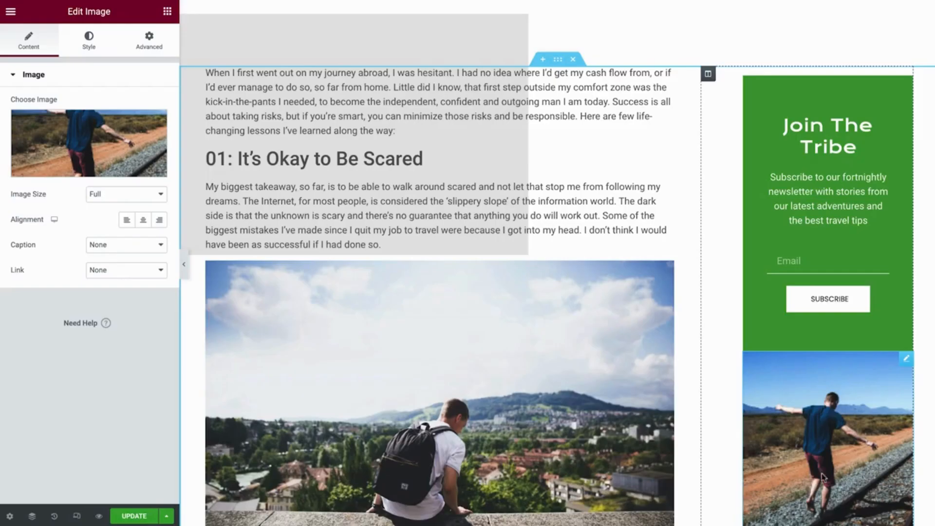
# Scroll to the post's end, past Post Navigation, and select the Share Buttons widget.
pyautogui.scroll(-1, 725, 440)
pyautogui.scroll(-20, 725, 440)
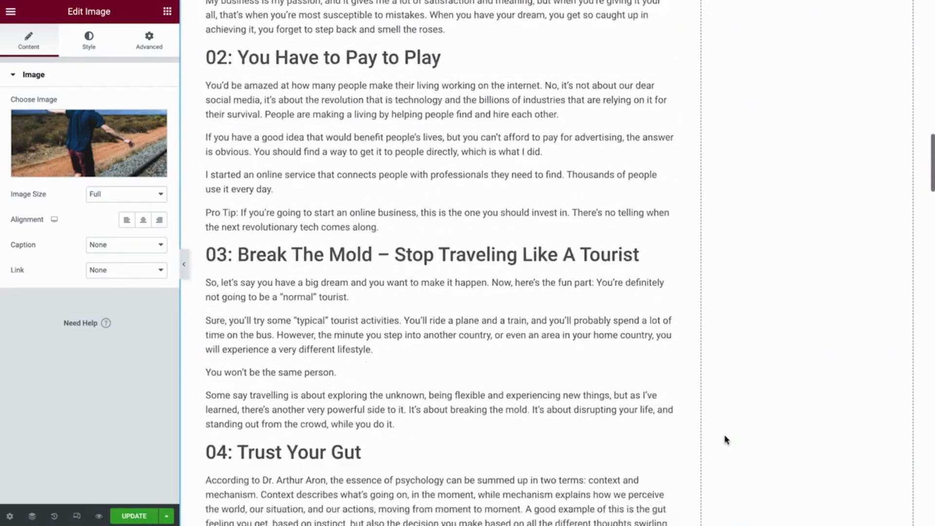
pyautogui.scroll(-15, 725, 440)
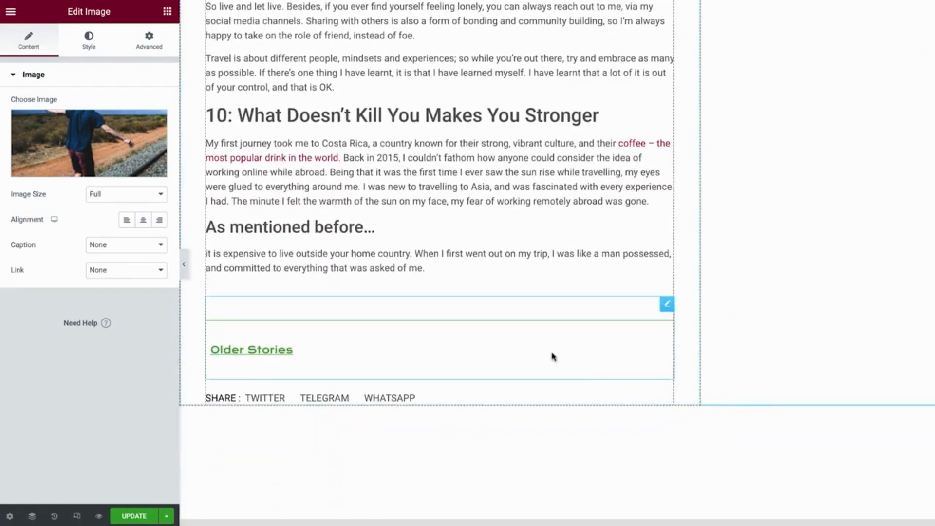
pyautogui.click(553, 357)
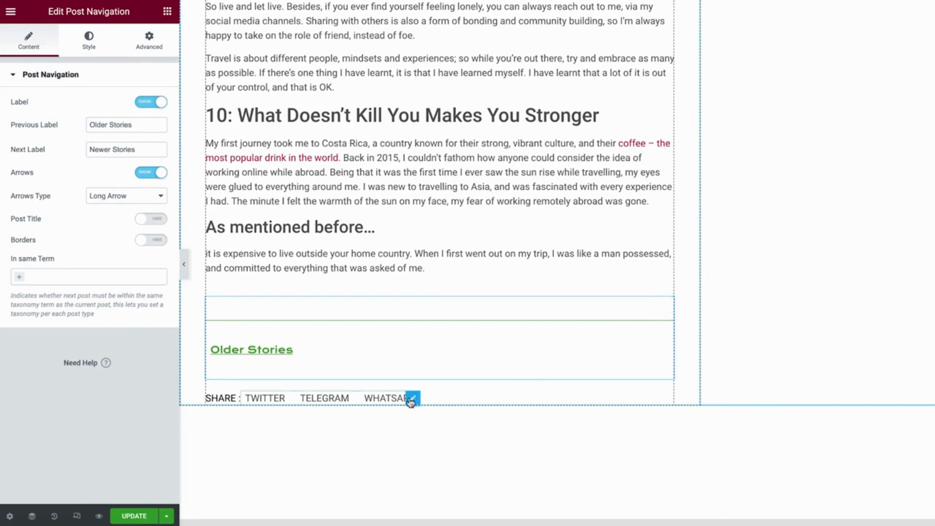
pyautogui.click(411, 398)
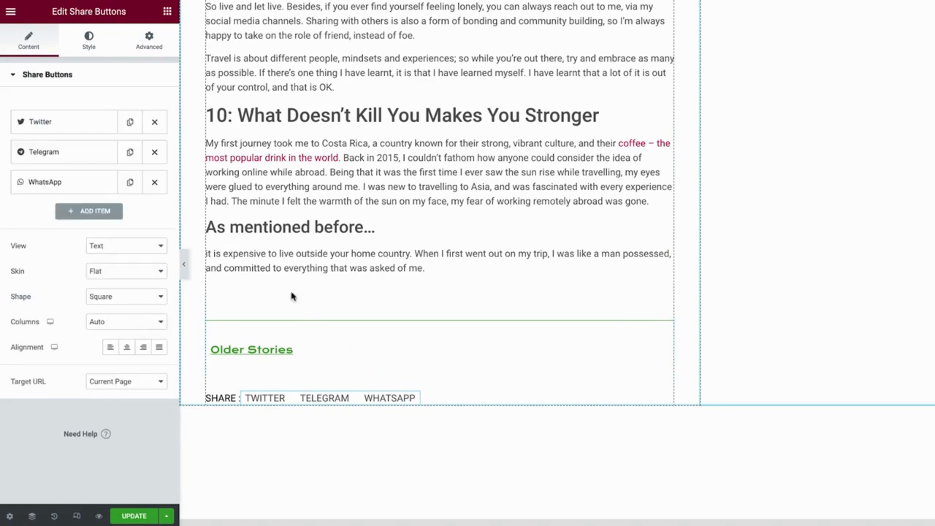
# Change the Telegram share button to Facebook and set the share buttons' view to Icon.
pyautogui.click(91, 154)
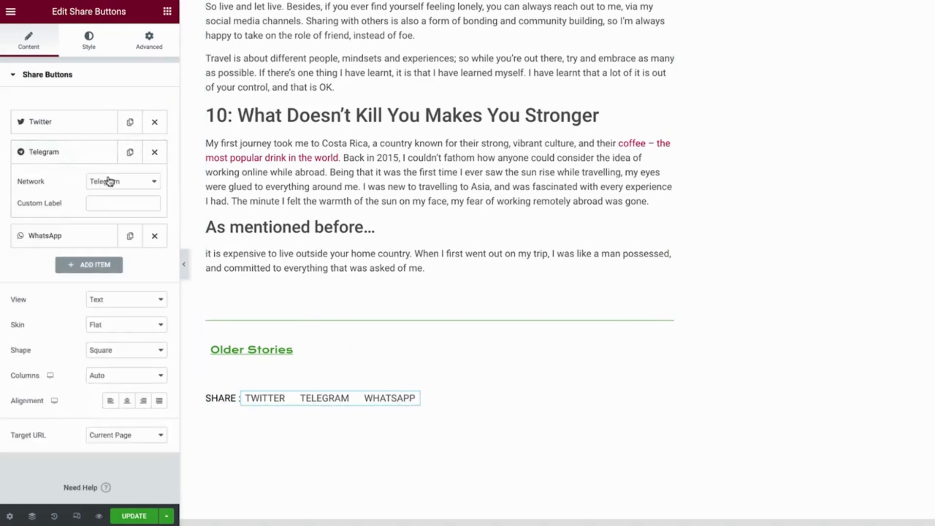
pyautogui.click(107, 182)
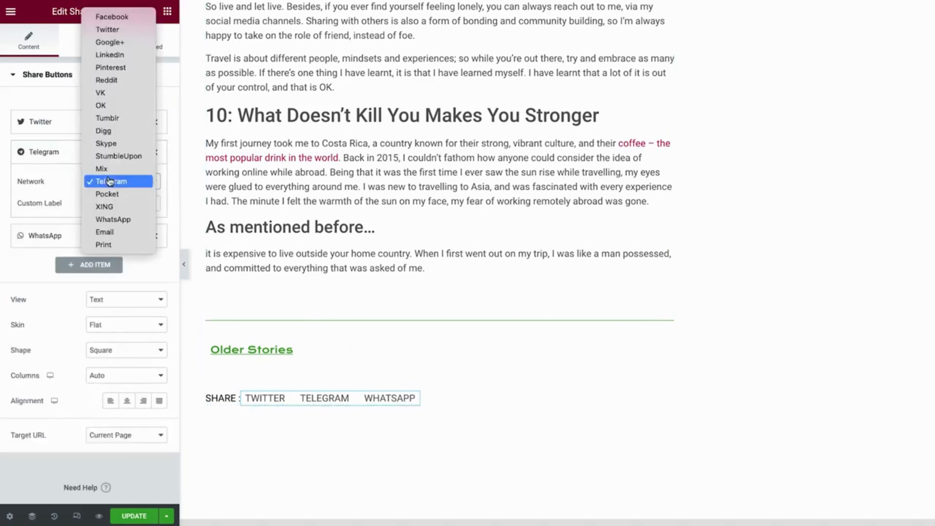
pyautogui.click(125, 20)
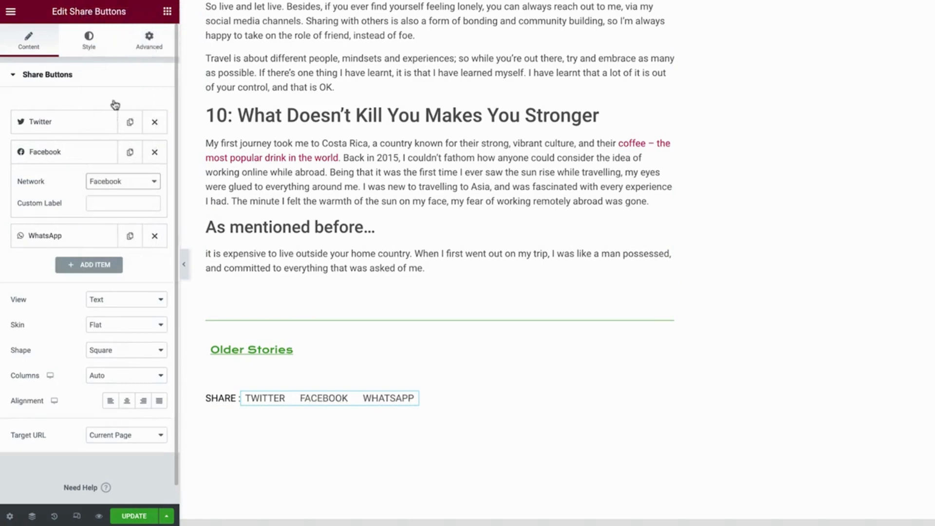
pyautogui.click(137, 304)
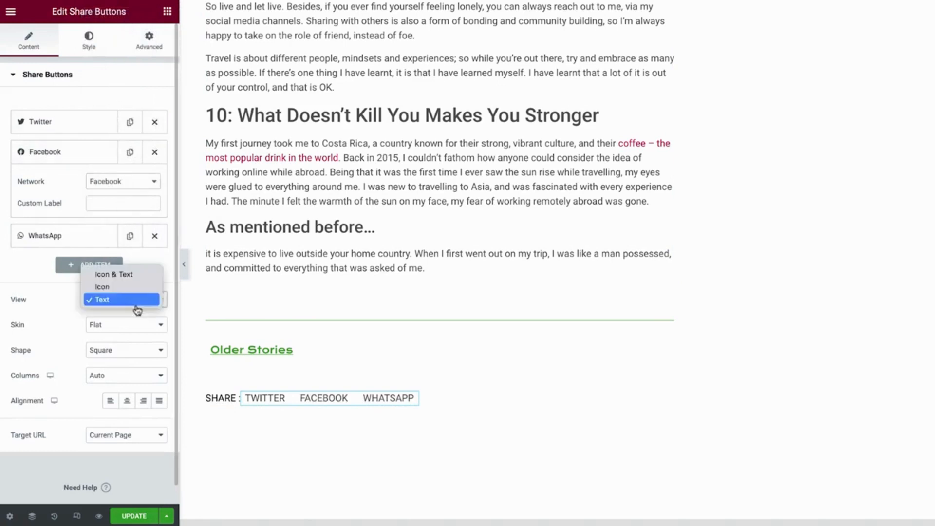
pyautogui.click(119, 288)
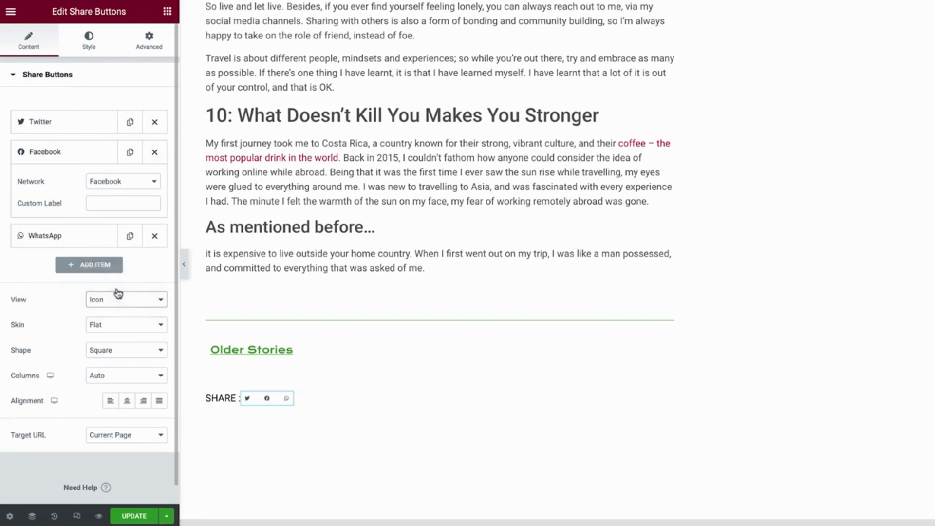
pyautogui.click(88, 42)
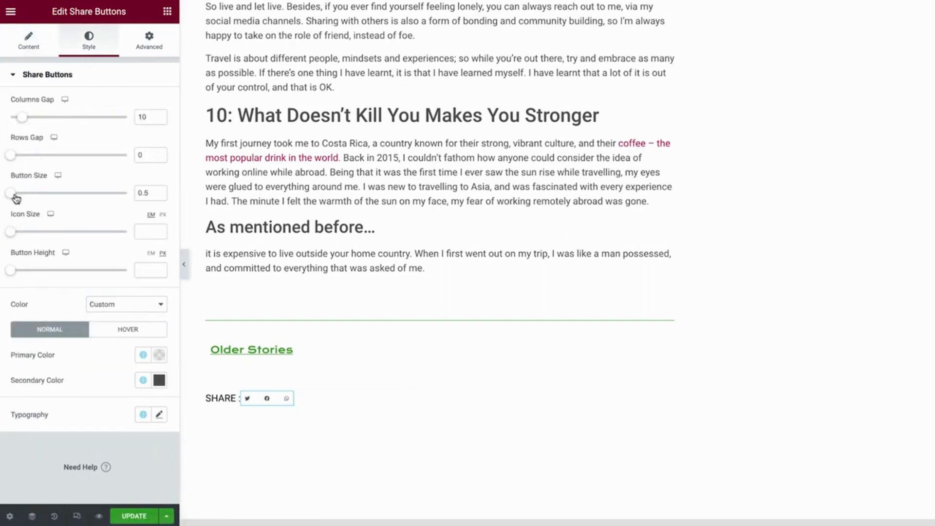
# Set share button size to 1, with Accent (black) primary and White Almost secondary colours.
pyautogui.moveTo(16, 198); pyautogui.dragTo(54, 199)
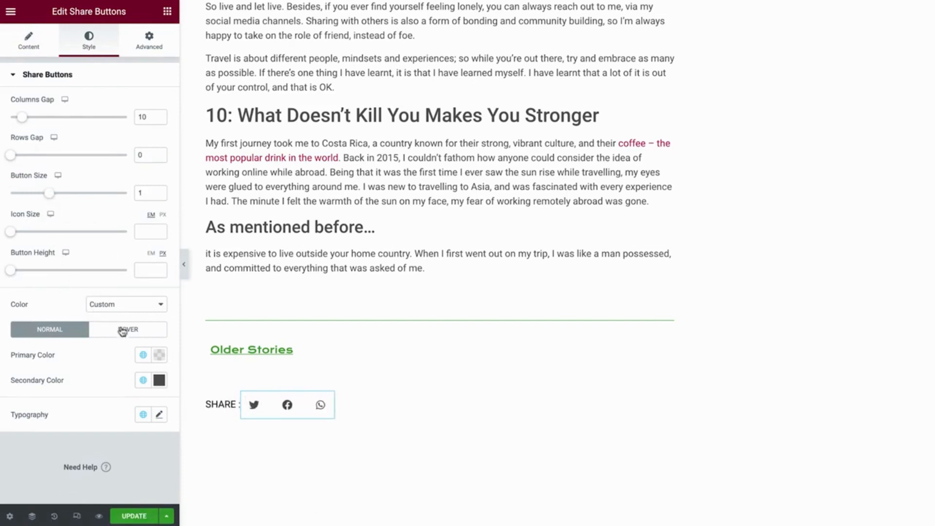
pyautogui.click(141, 353)
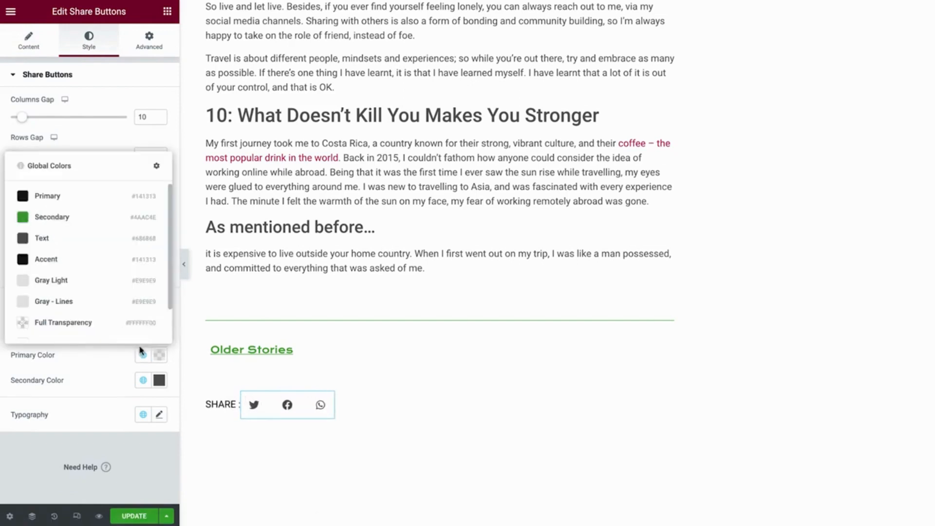
pyautogui.click(67, 266)
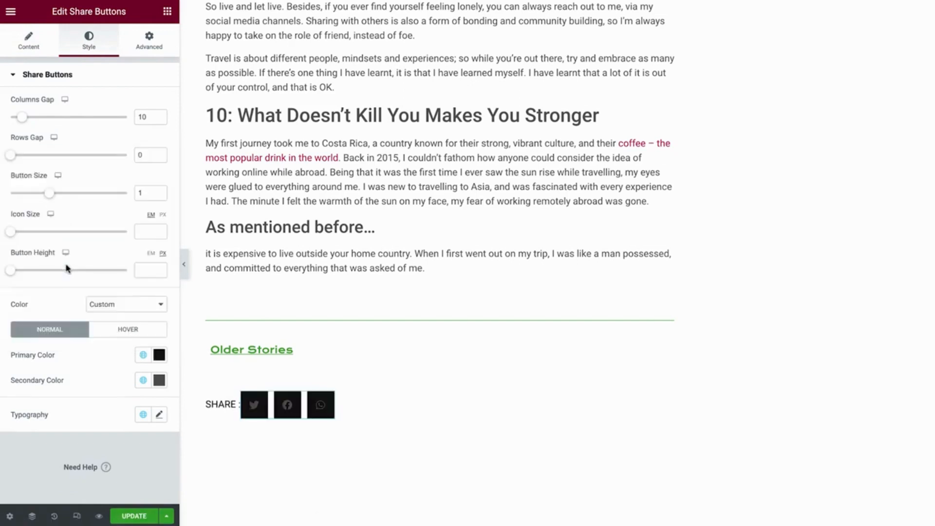
pyautogui.click(143, 380)
pyautogui.scroll(-1, 76, 351)
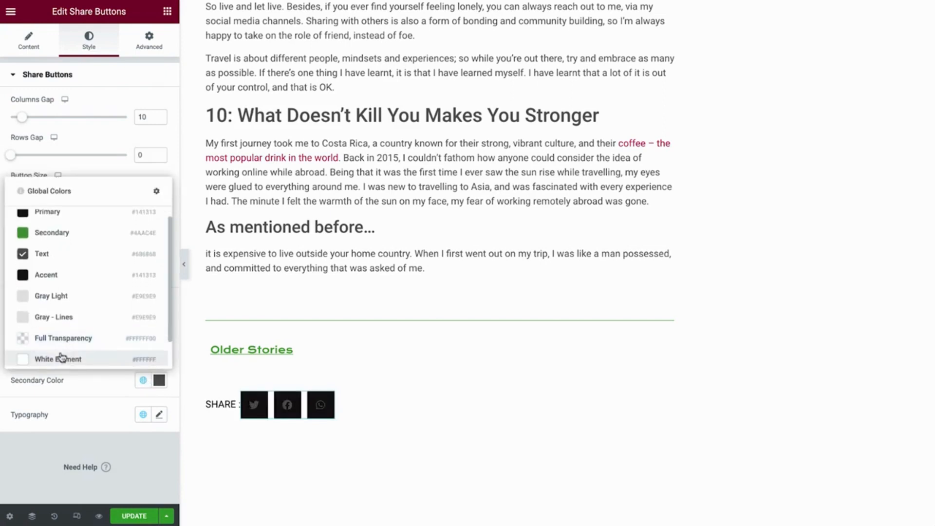
pyautogui.click(57, 359)
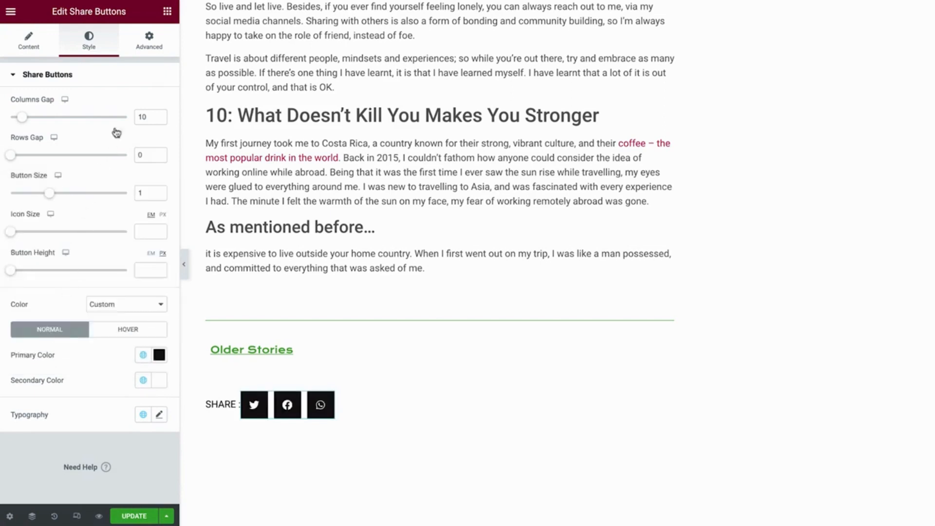
# Unlink the share buttons' margin and give it a 10 px left margin.
pyautogui.click(150, 46)
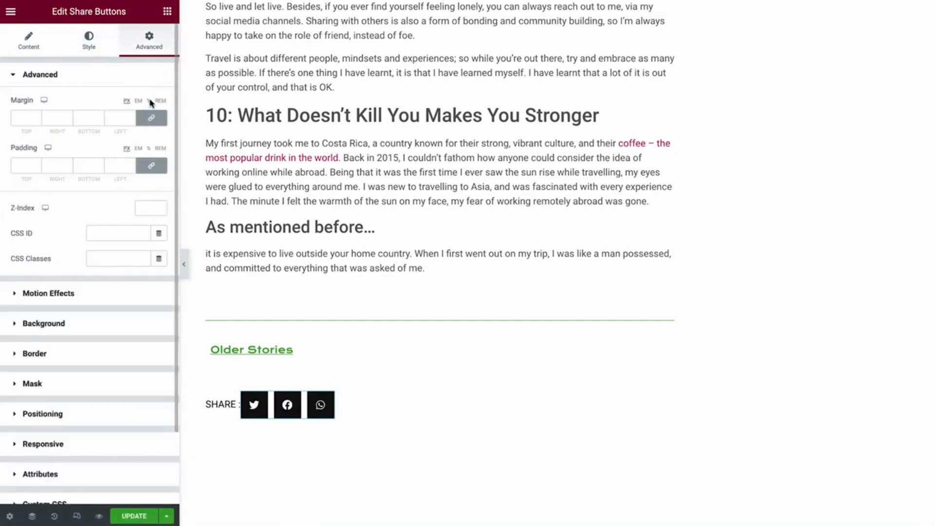
pyautogui.click(151, 121)
pyautogui.click(115, 118)
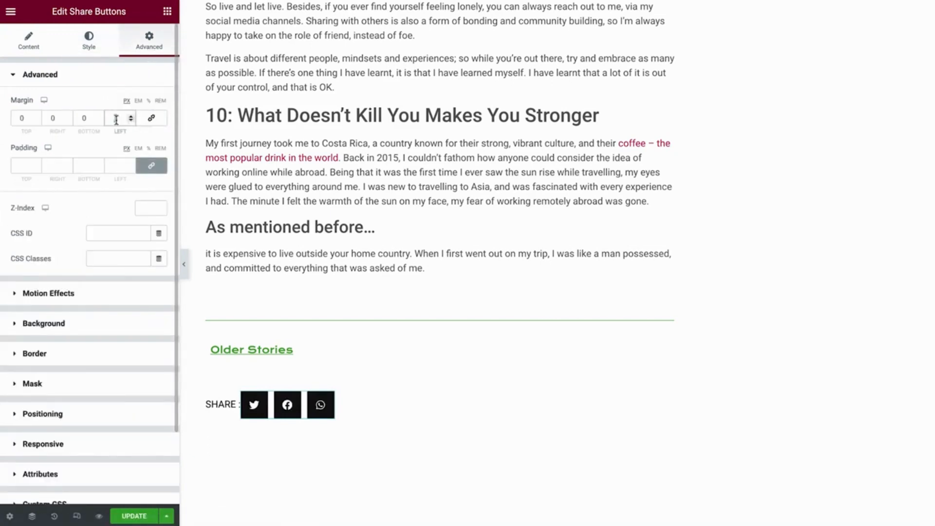
pyautogui.write('10')
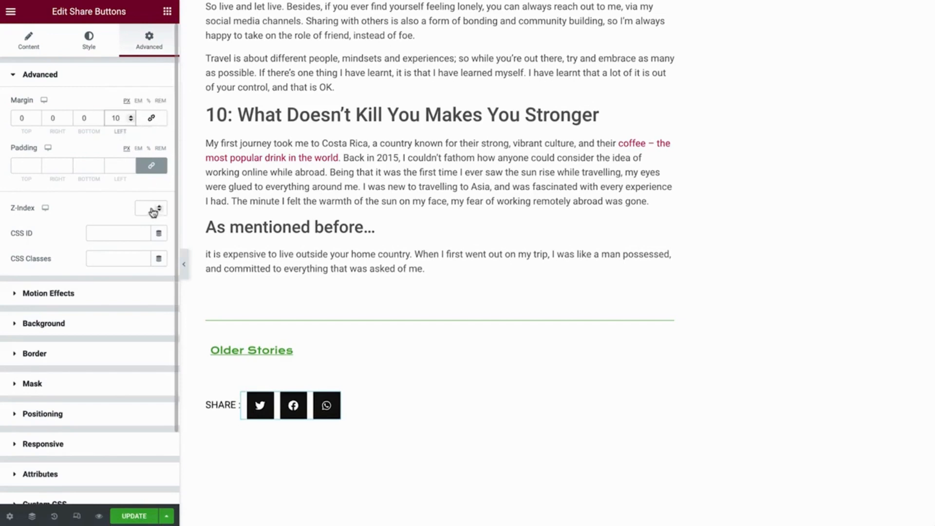
pyautogui.scroll(-7, 240, 465)
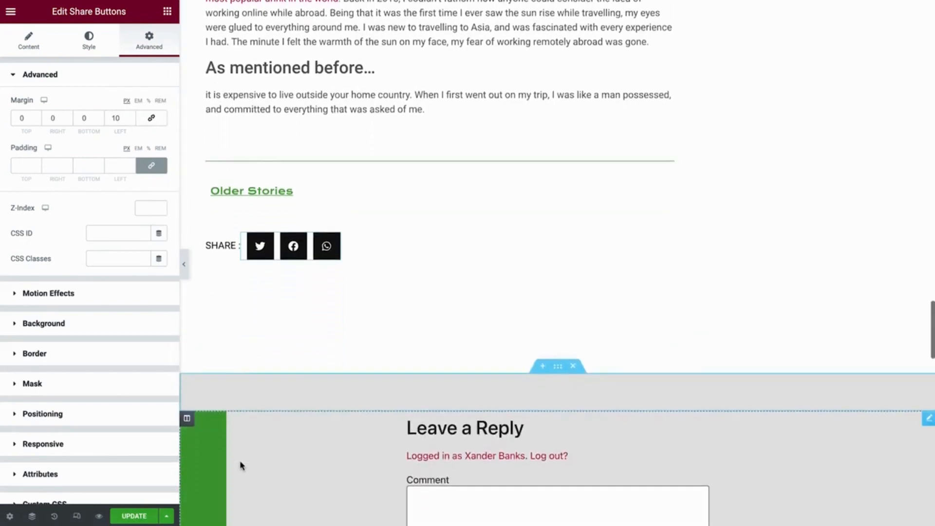
# Scroll past the Post Comments widget down to the More Adventures posts grid.
pyautogui.scroll(-1, 241, 465)
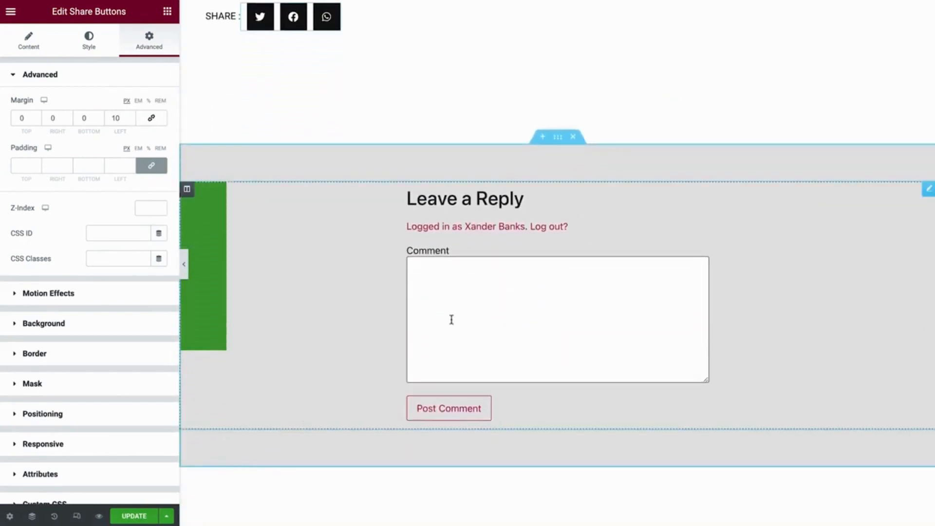
pyautogui.click(926, 190)
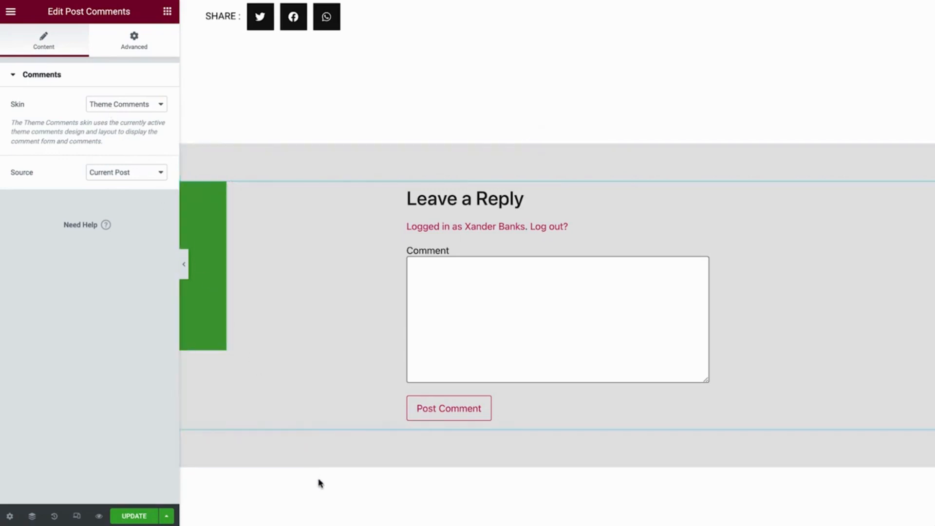
pyautogui.scroll(-1, 323, 486)
pyautogui.scroll(-7, 322, 487)
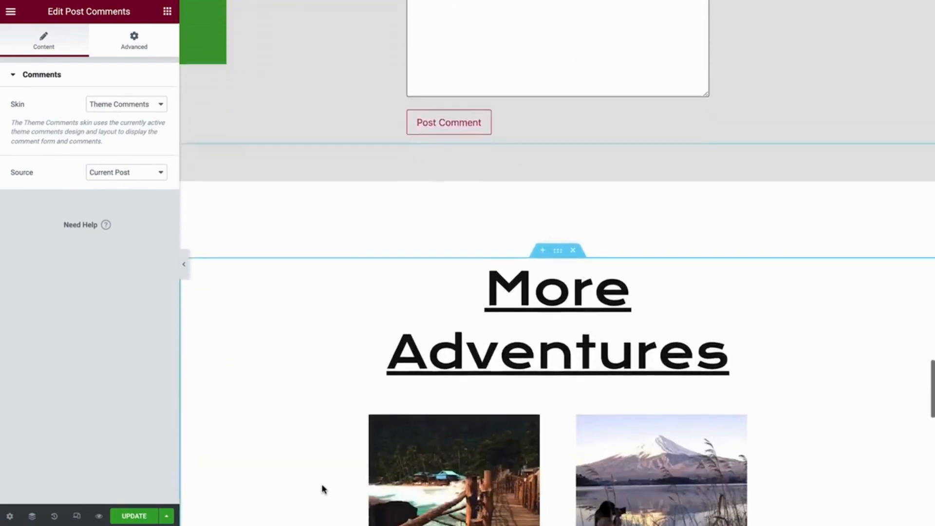
pyautogui.scroll(-3, 322, 487)
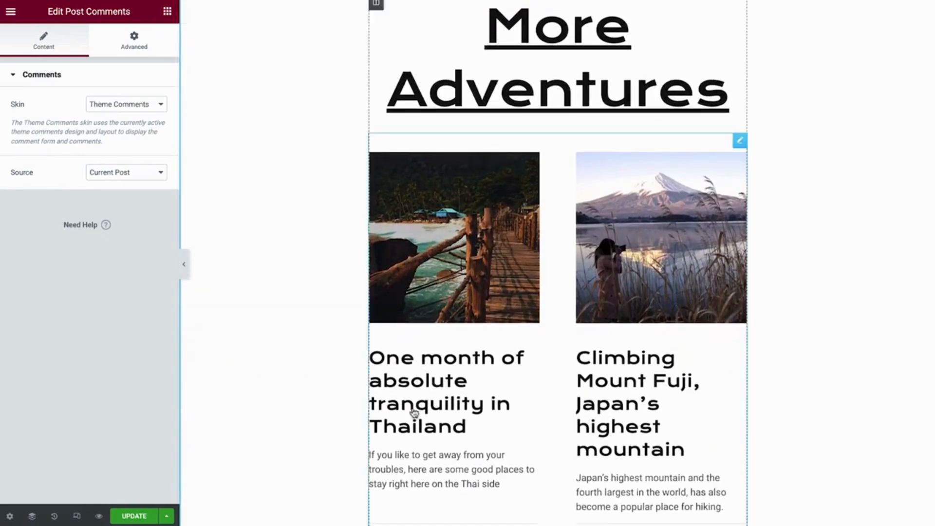
# Edit the More Adventures Posts widget, trying 1 column before returning to 2 columns.
pyautogui.click(740, 141)
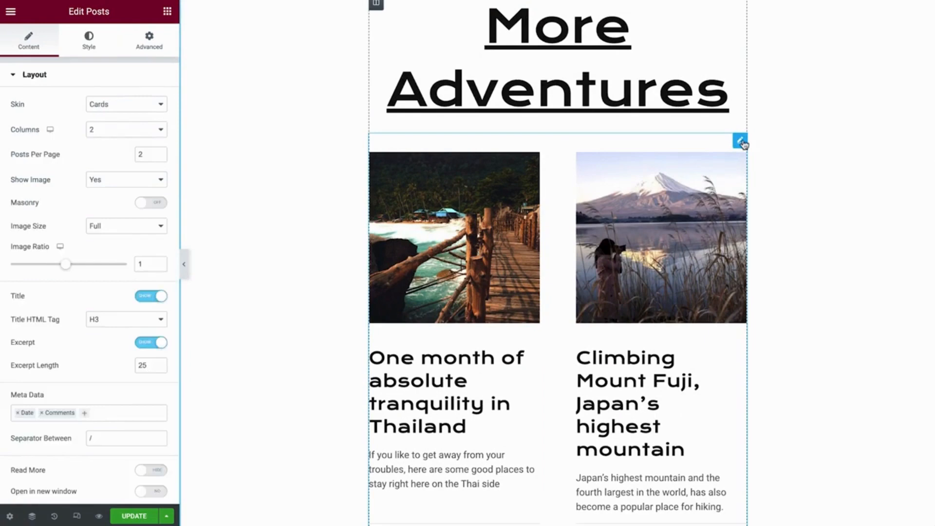
pyautogui.click(132, 134)
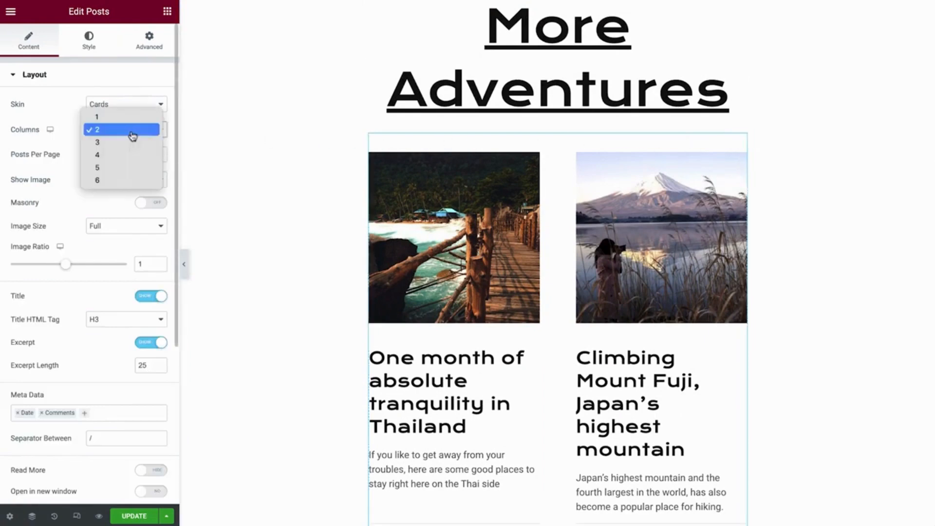
pyautogui.click(124, 117)
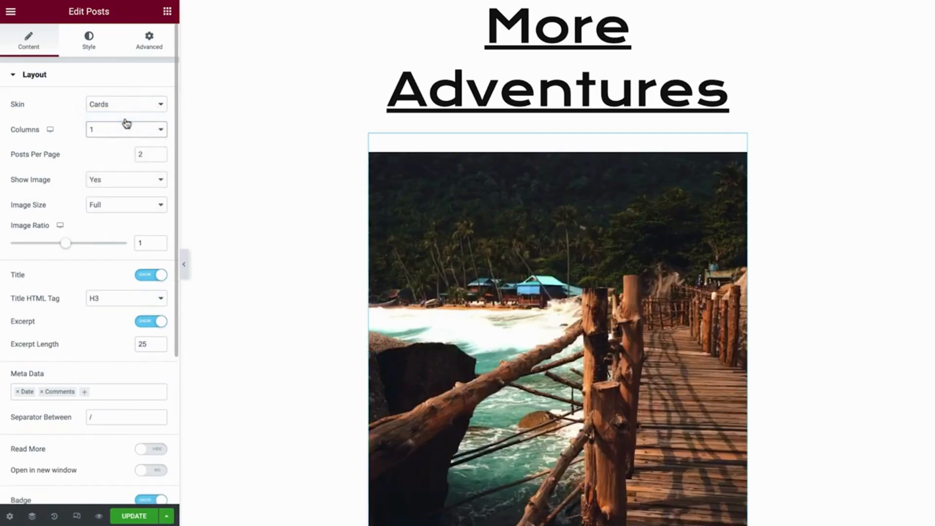
pyautogui.click(120, 132)
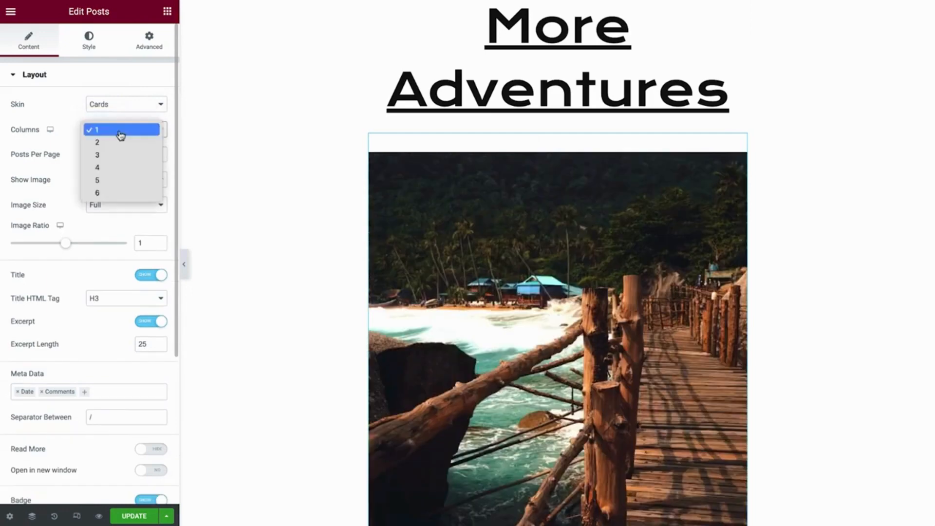
pyautogui.click(116, 144)
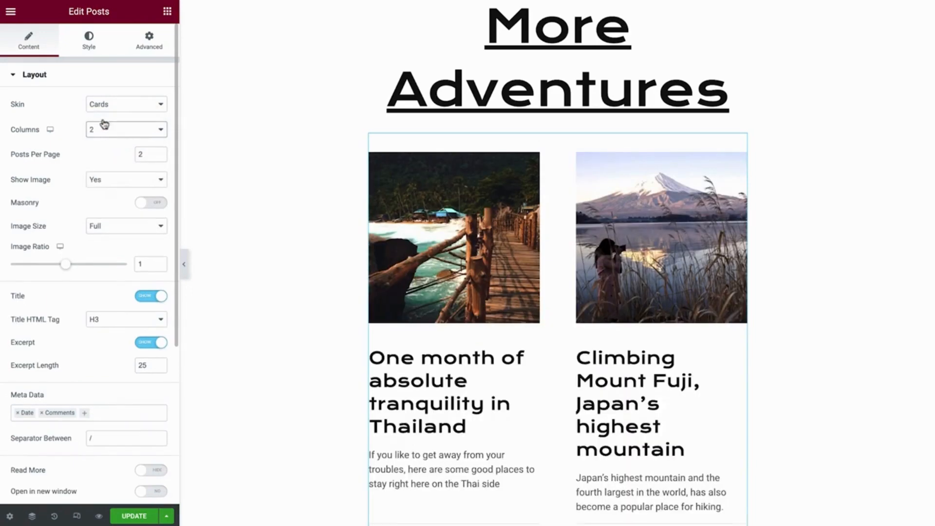
# Review the posts Query, keeping Order By Date, then check the Pagination settings.
pyautogui.click(70, 82)
pyautogui.click(57, 107)
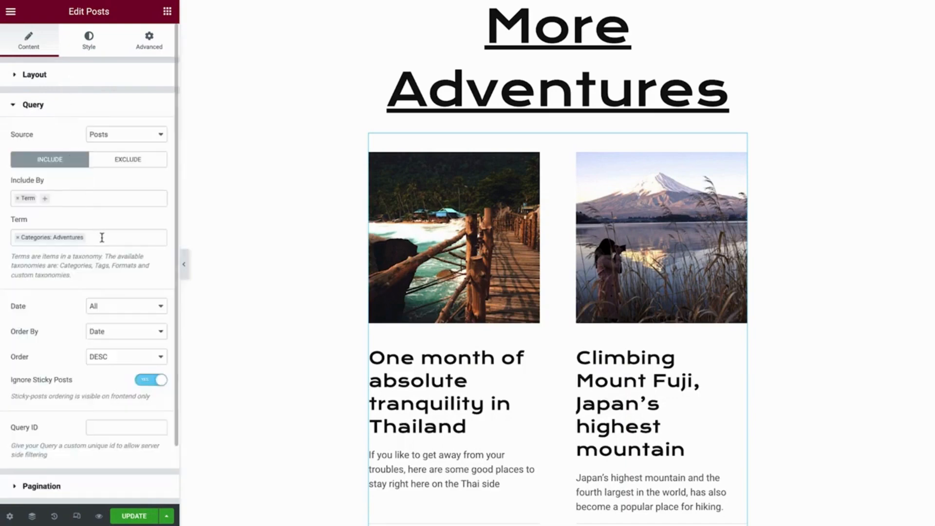
pyautogui.click(111, 332)
pyautogui.click(112, 333)
pyautogui.click(81, 487)
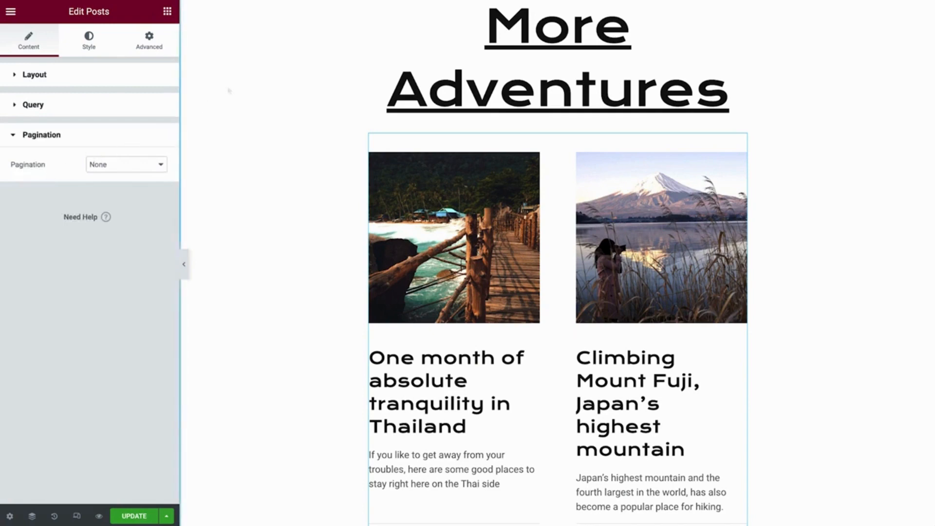
# Scroll up past Leave a Reply to the article's numbered sections 08–10.
pyautogui.scroll(1, 230, 90)
pyautogui.scroll(9, 557, 263)
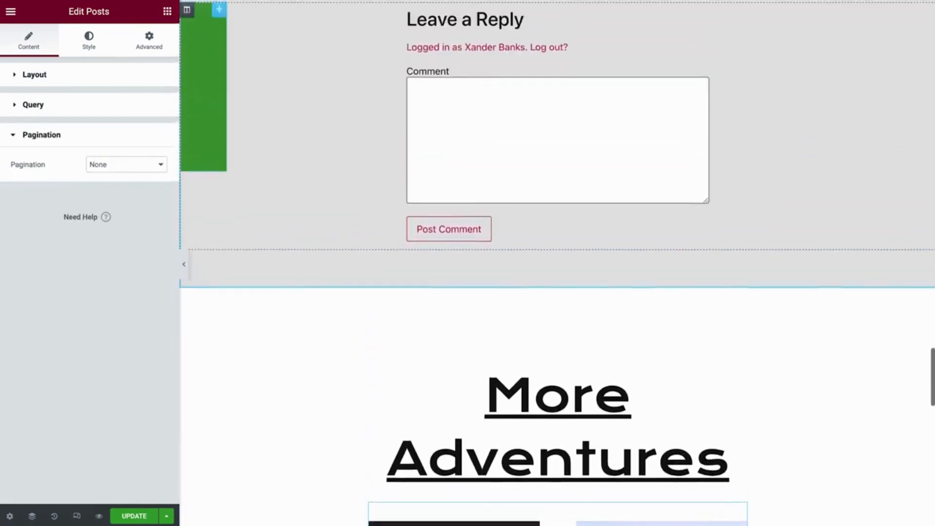
pyautogui.scroll(10, 557, 263)
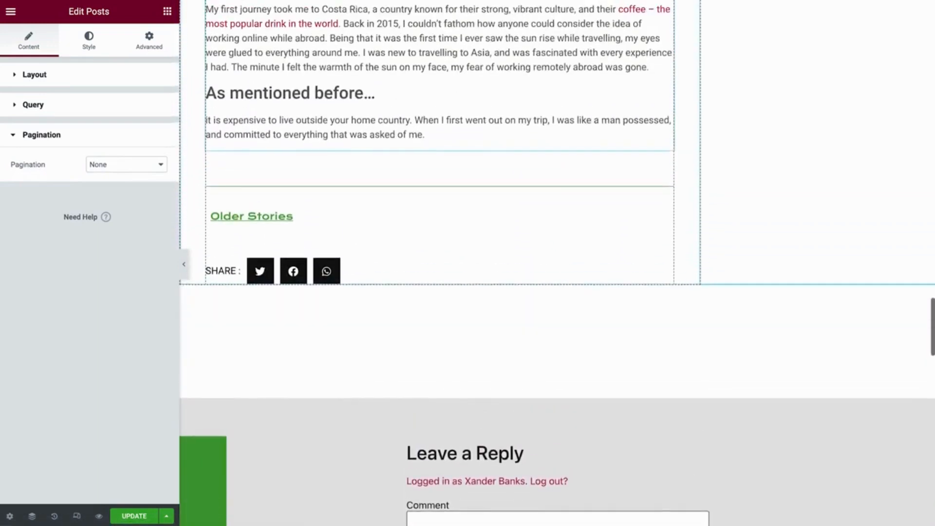
pyautogui.scroll(5, 242, 143)
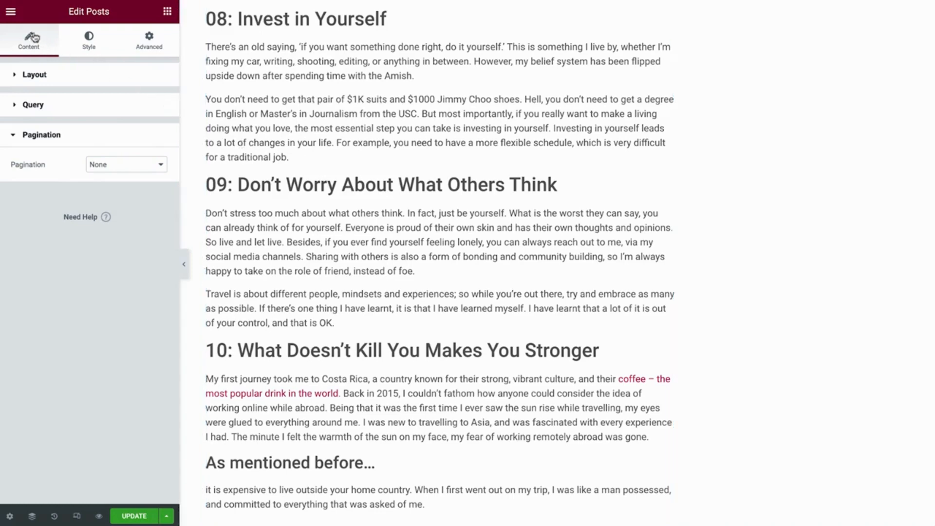
# Go to Site Settings > Typography from the editor's main menu.
pyautogui.click(10, 12)
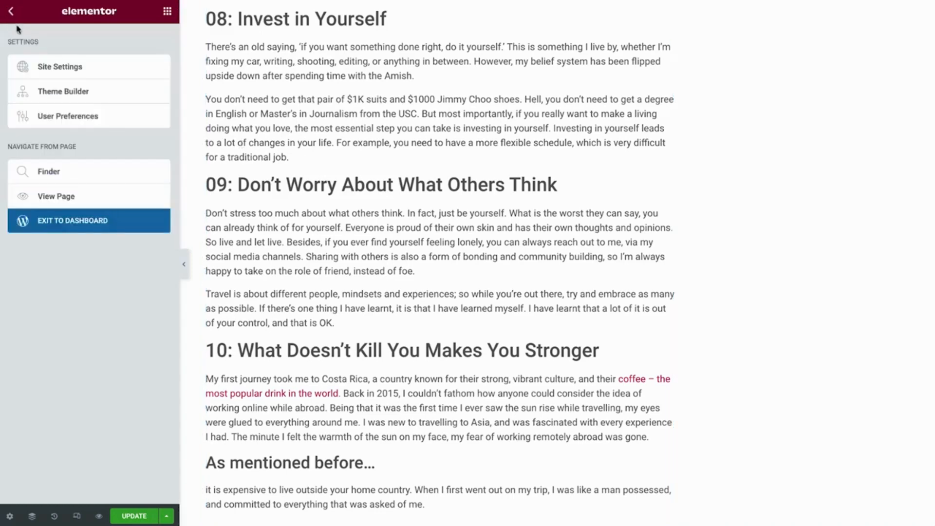
pyautogui.click(35, 73)
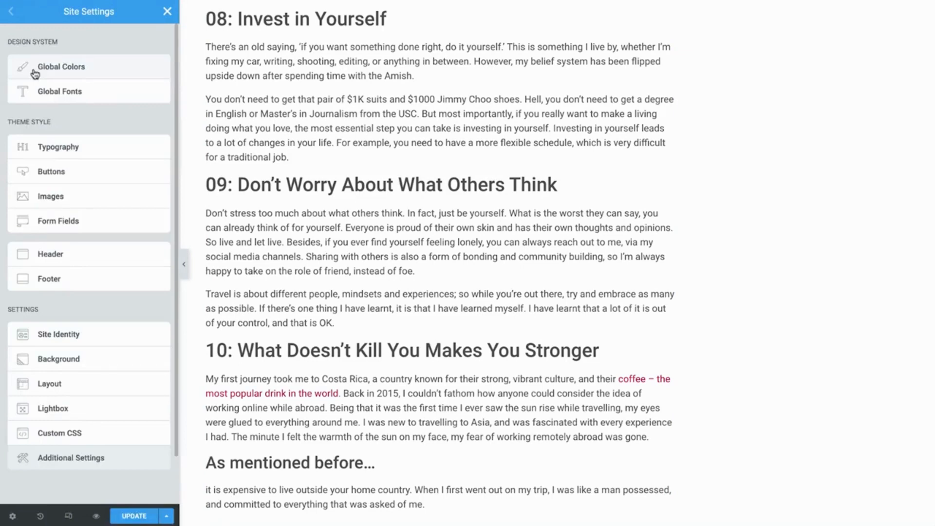
pyautogui.click(34, 154)
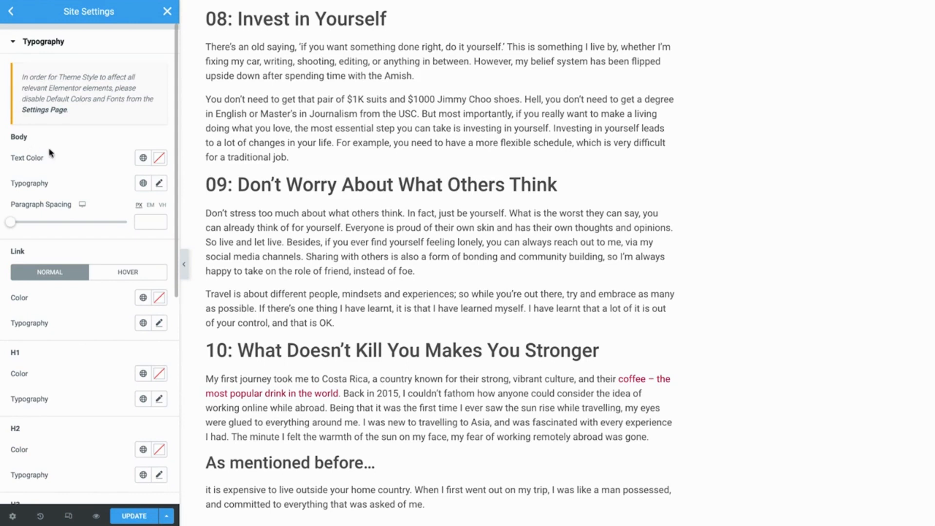
# Set Body text colour and typography to the Text globals, with 32 px paragraph spacing.
pyautogui.click(142, 159)
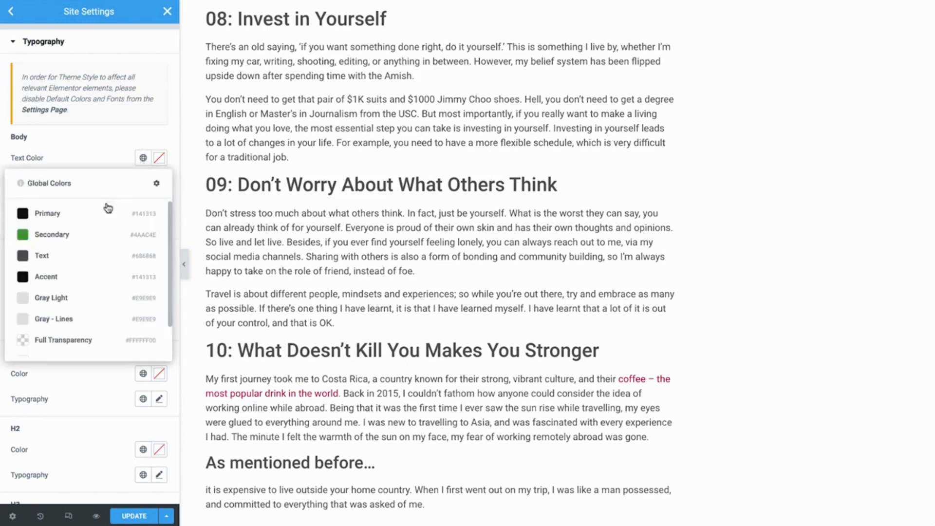
pyautogui.click(74, 255)
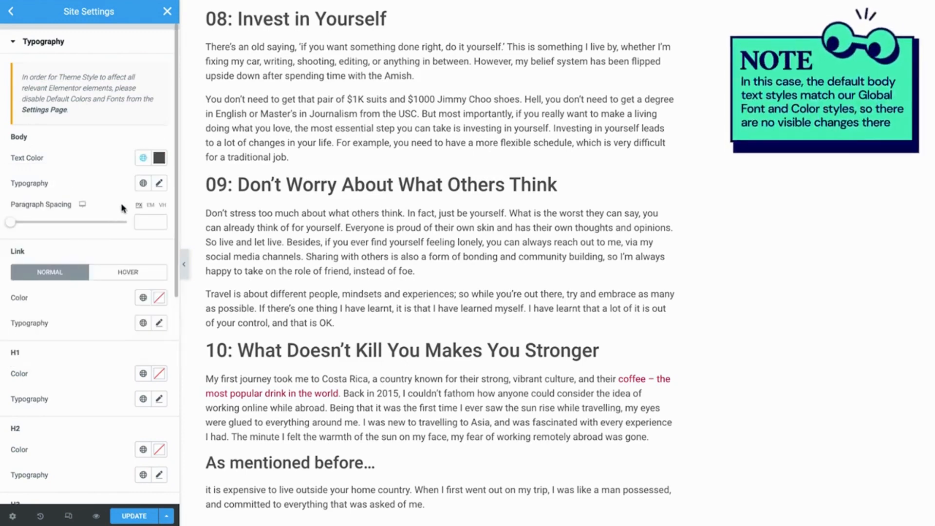
pyautogui.click(142, 183)
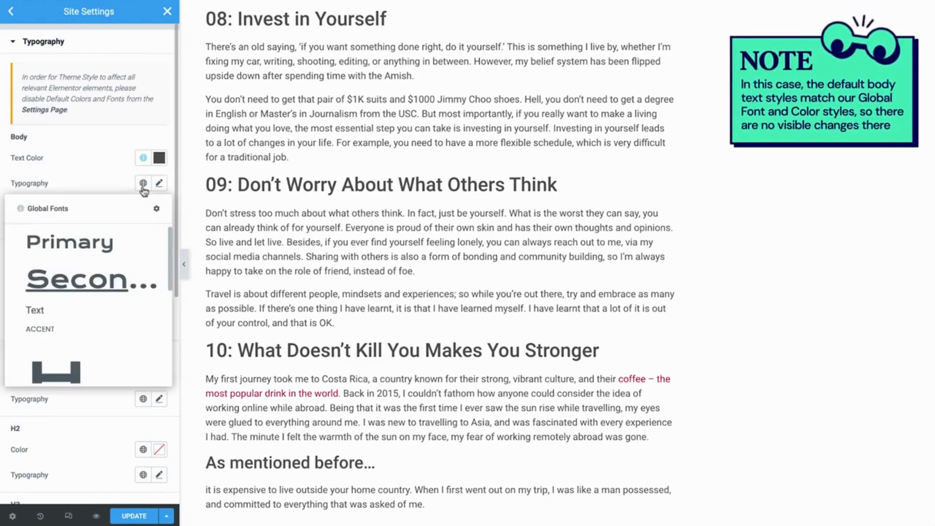
pyautogui.click(65, 312)
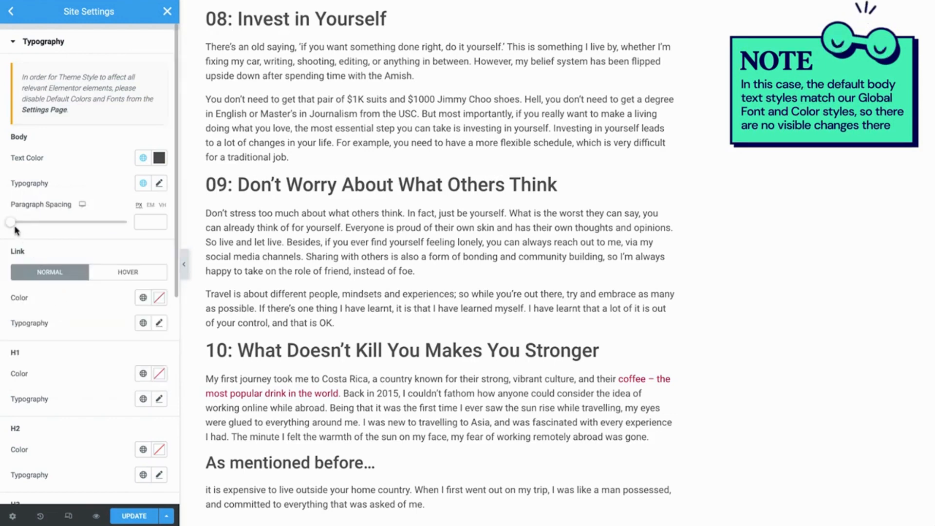
pyautogui.moveTo(13, 225); pyautogui.dragTo(50, 225)
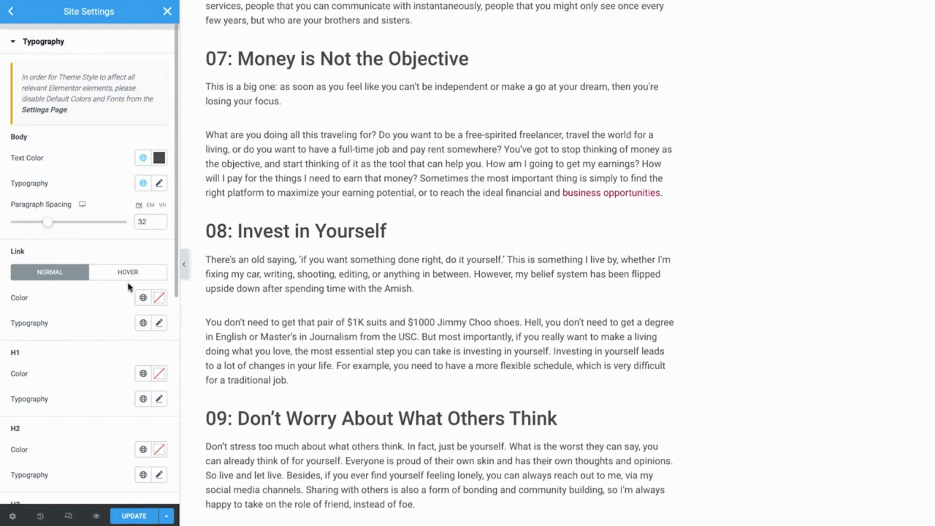
# Set the normal link colour to the green Secondary global colour.
pyautogui.click(143, 298)
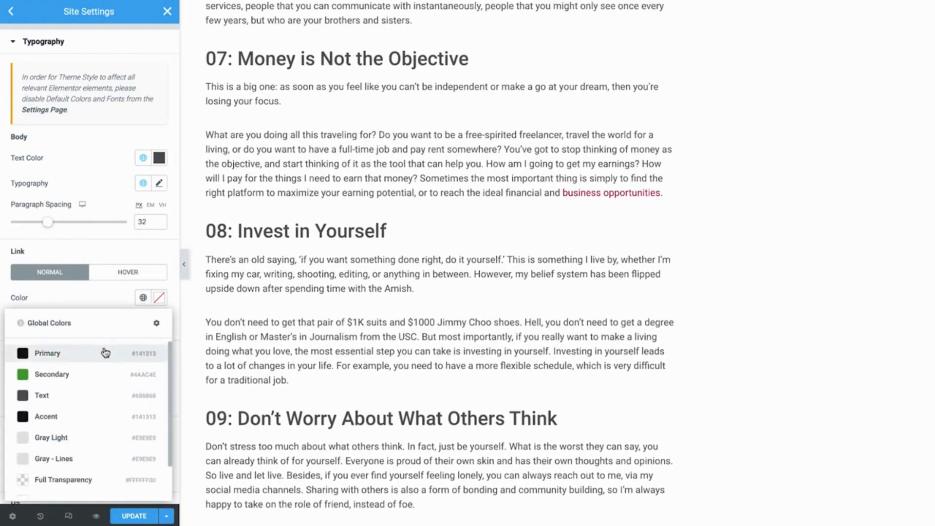
pyautogui.click(82, 379)
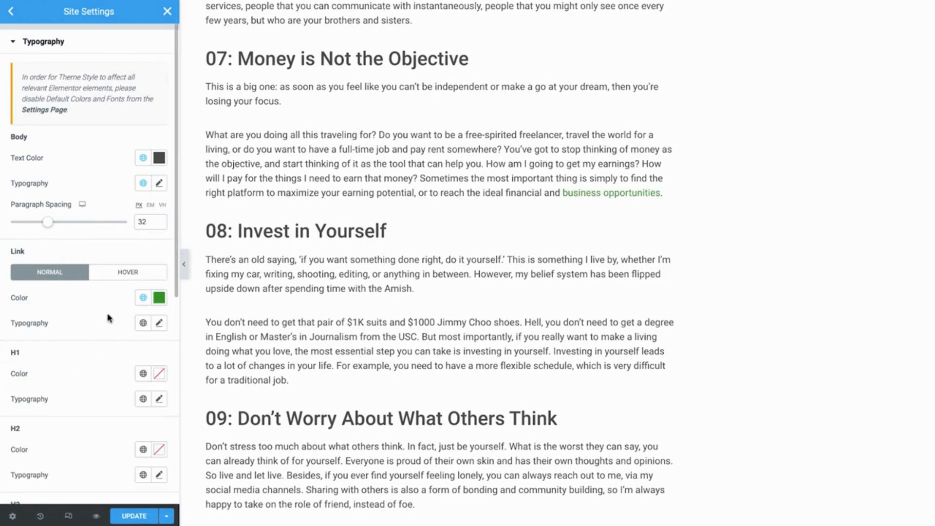
pyautogui.click(127, 280)
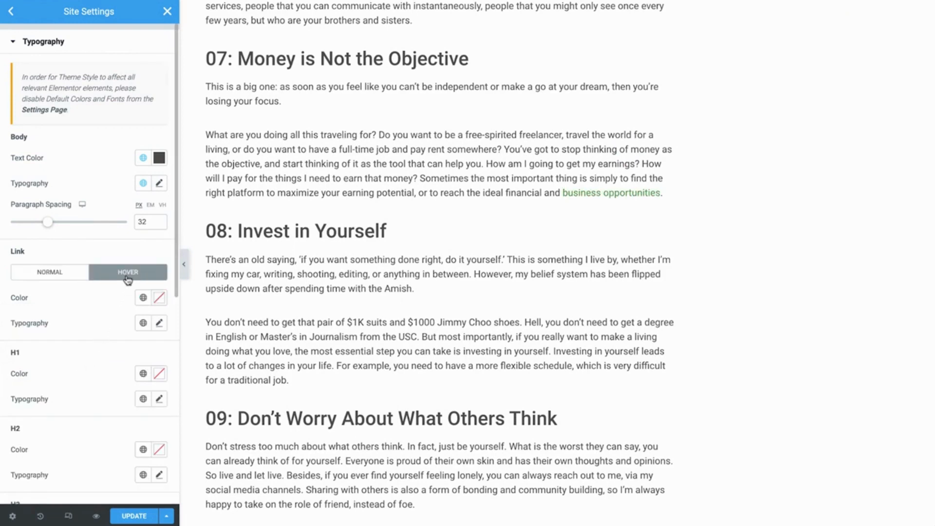
pyautogui.click(50, 281)
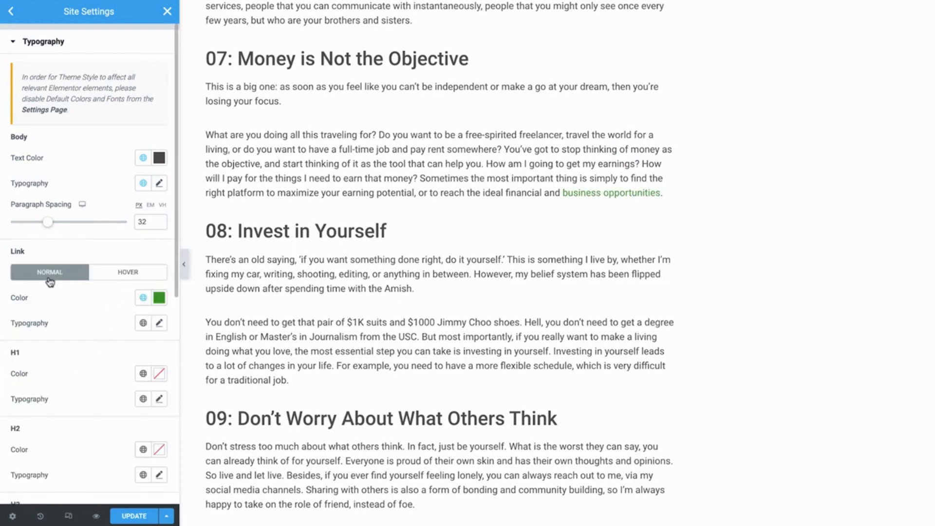
pyautogui.scroll(-3, 194, 322)
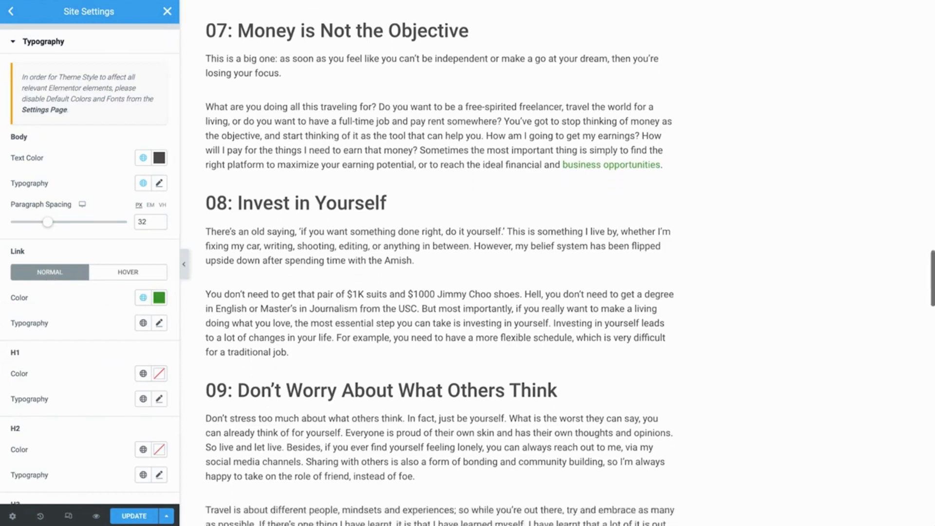
pyautogui.scroll(-4, 192, 324)
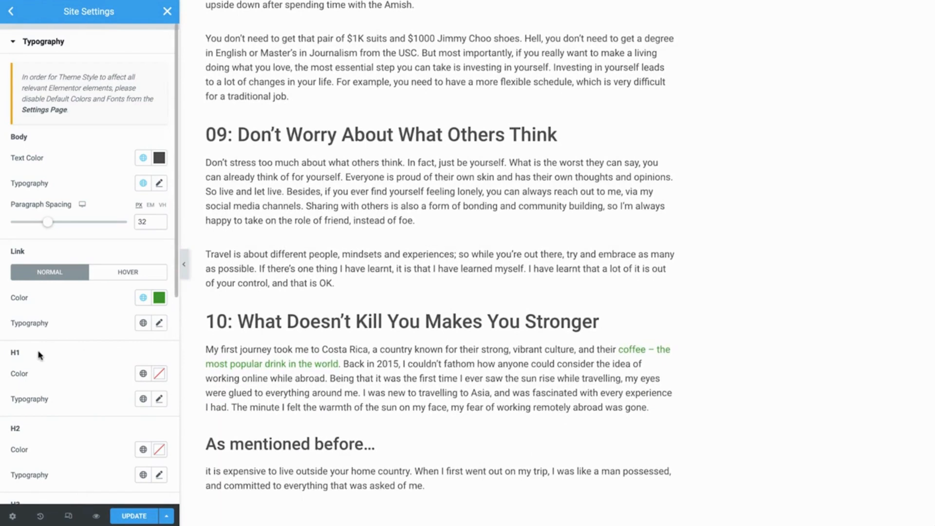
# Give H2 headings the Primary global colour and Primary global font.
pyautogui.scroll(-4, 67, 384)
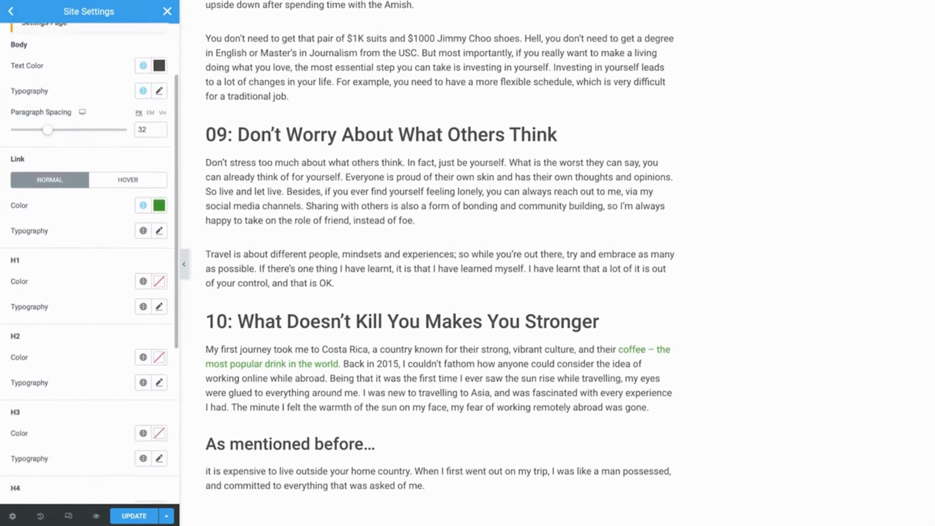
pyautogui.scroll(-3, 54, 456)
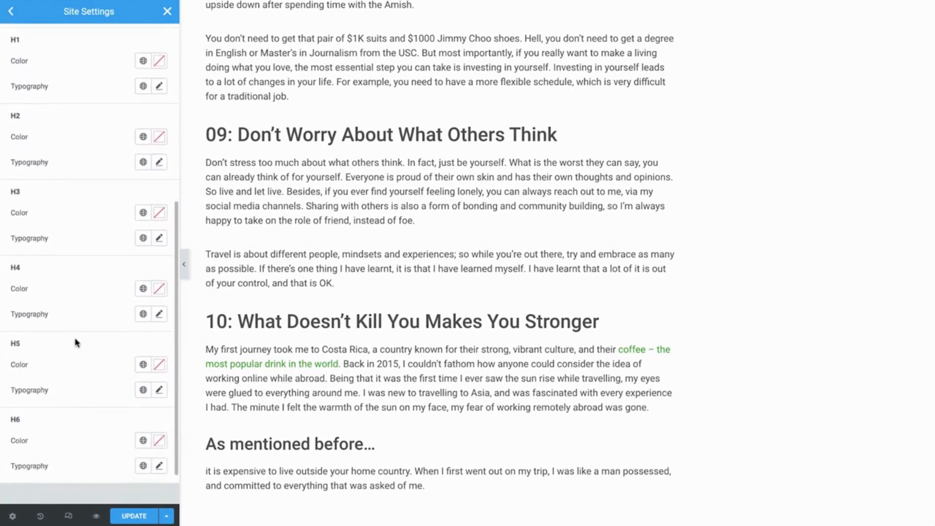
pyautogui.click(143, 138)
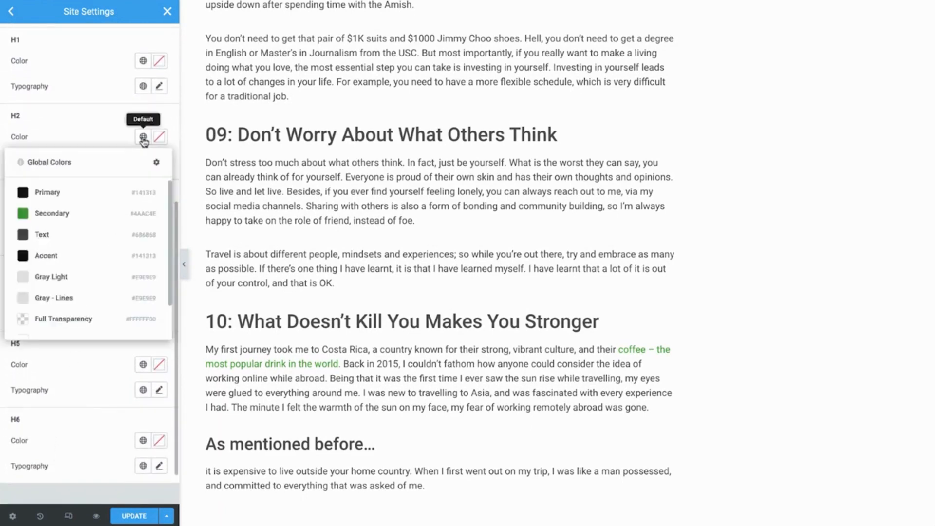
pyautogui.click(71, 193)
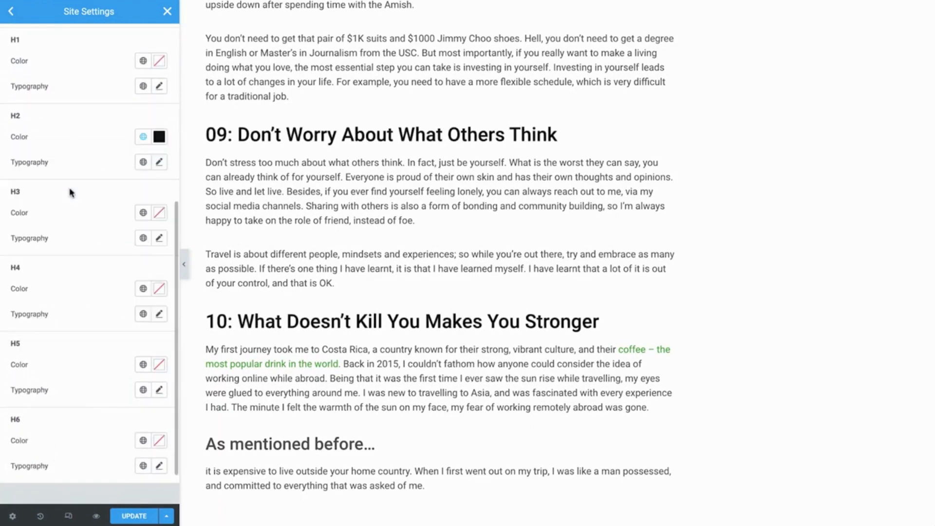
pyautogui.click(142, 161)
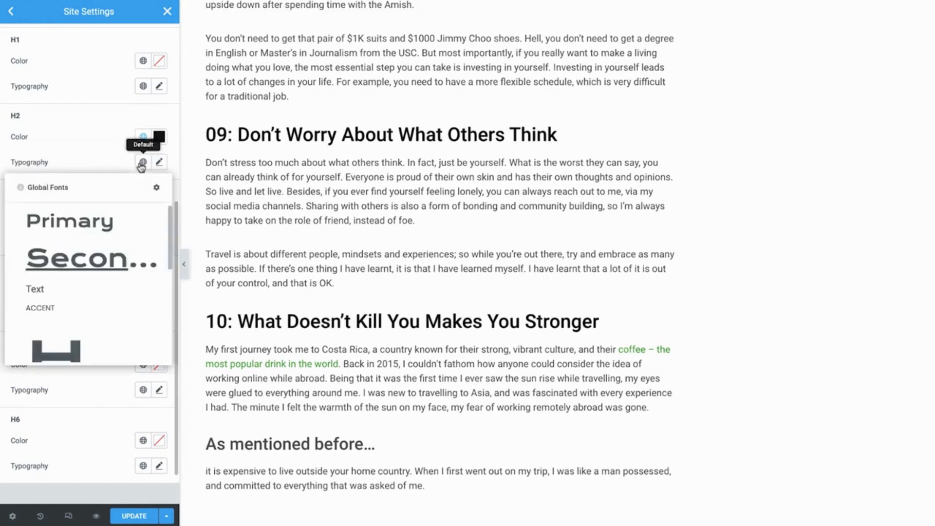
pyautogui.click(84, 224)
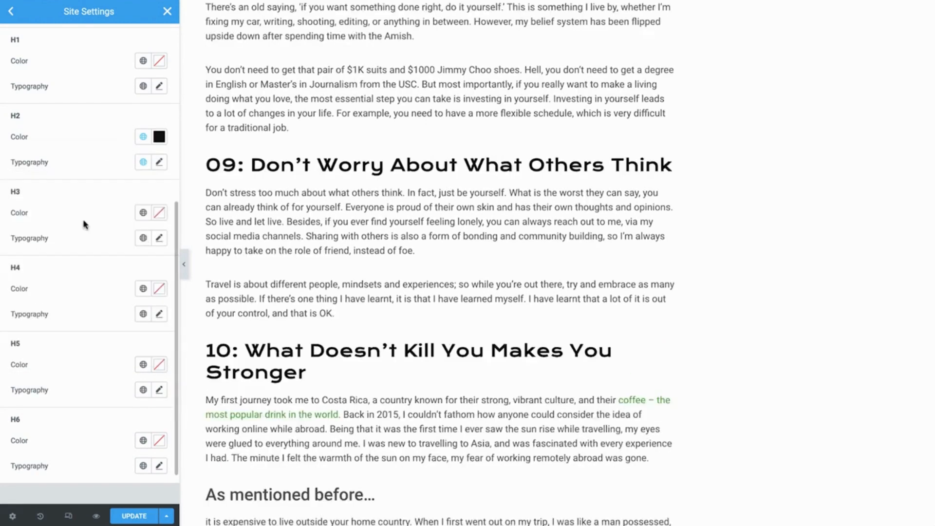
# Give H3 headings the Primary colour and Info Title font, then return to Site Settings.
pyautogui.click(143, 212)
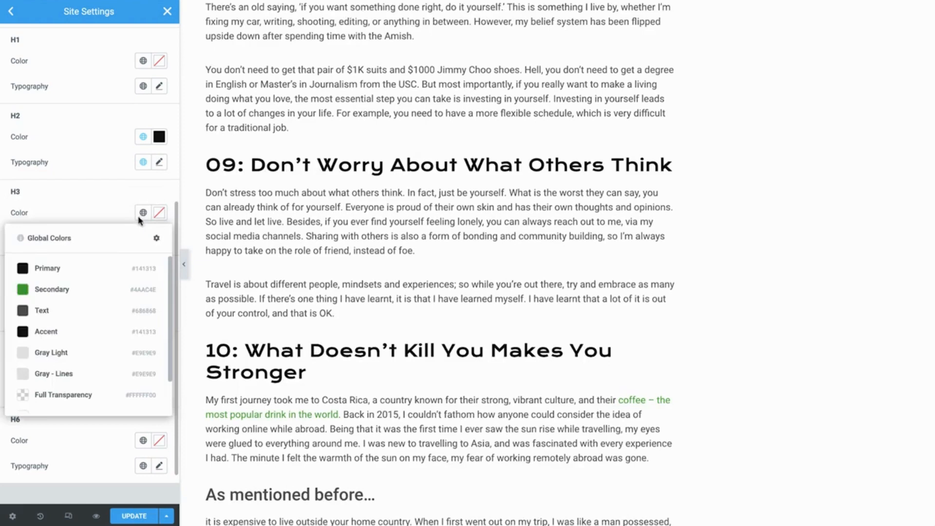
pyautogui.click(86, 267)
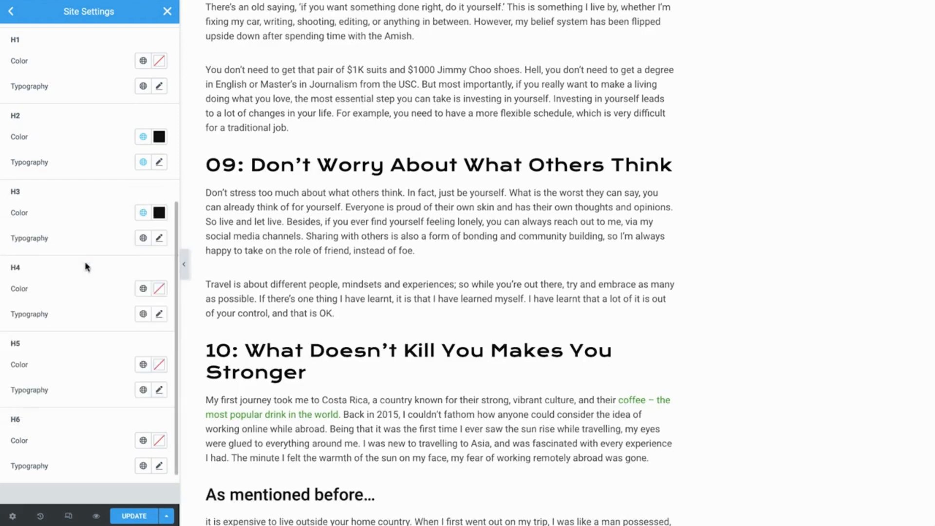
pyautogui.click(141, 240)
pyautogui.scroll(-4, 164, 336)
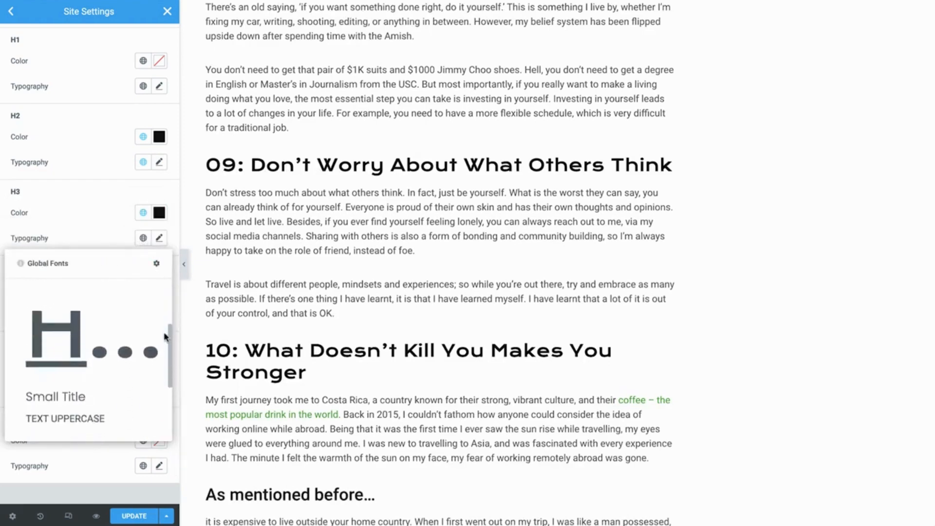
pyautogui.scroll(-2, 164, 336)
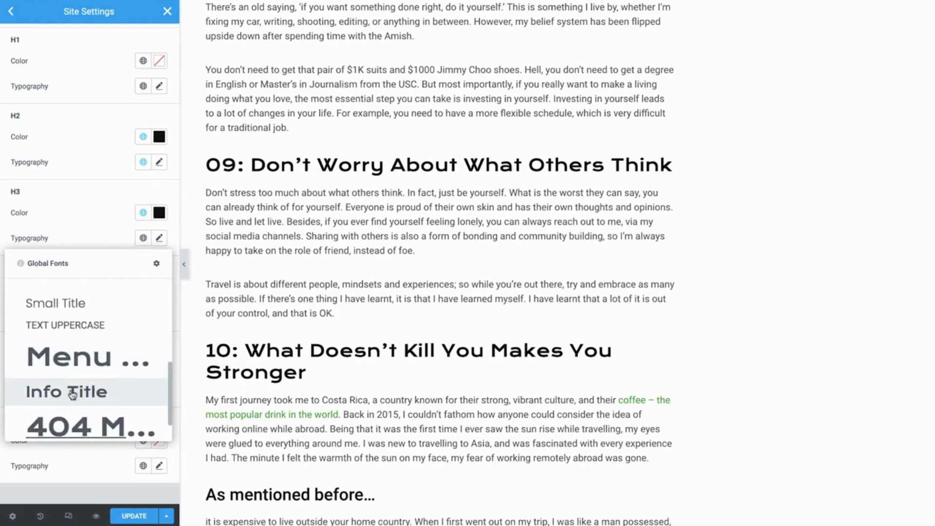
pyautogui.click(72, 394)
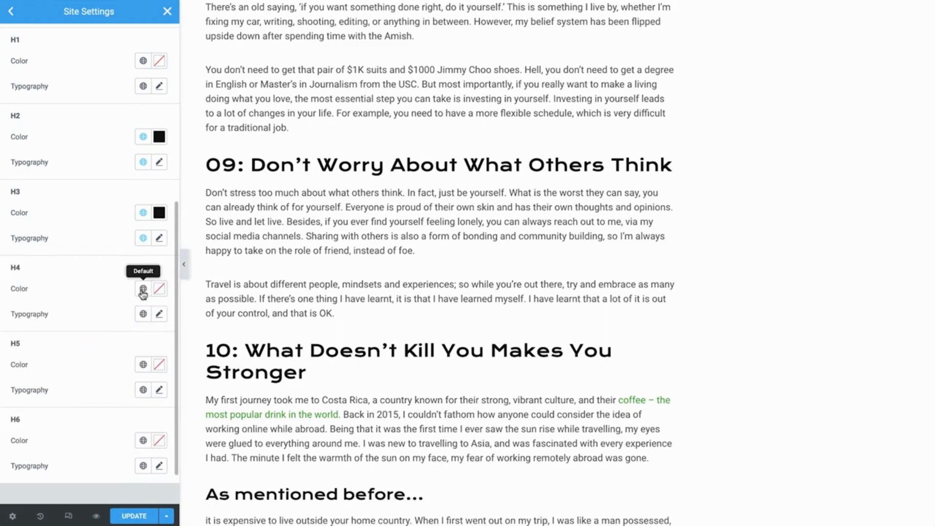
pyautogui.scroll(-8, 189, 315)
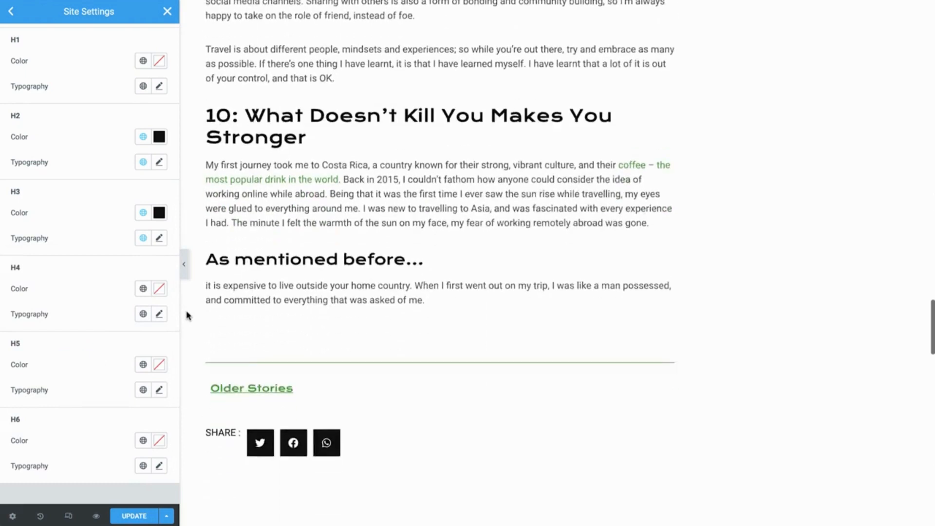
pyautogui.scroll(-6, 189, 316)
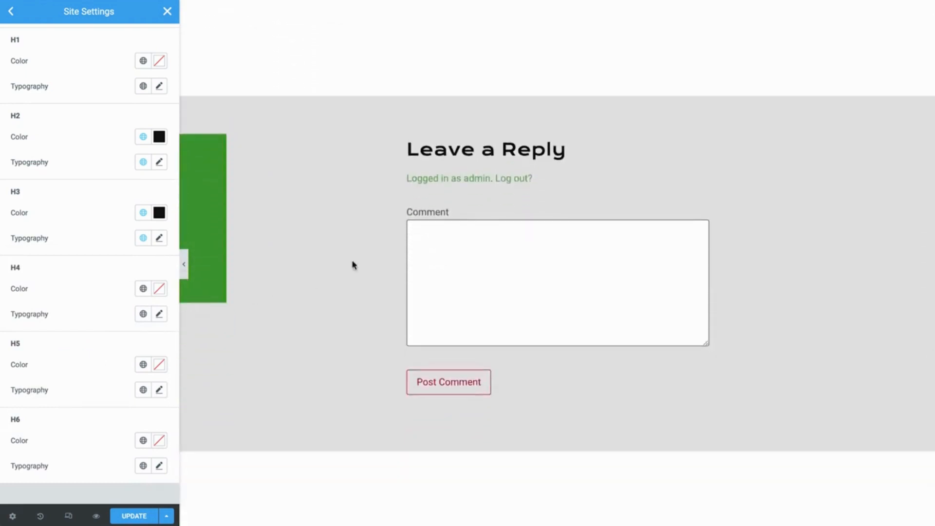
pyautogui.click(424, 391)
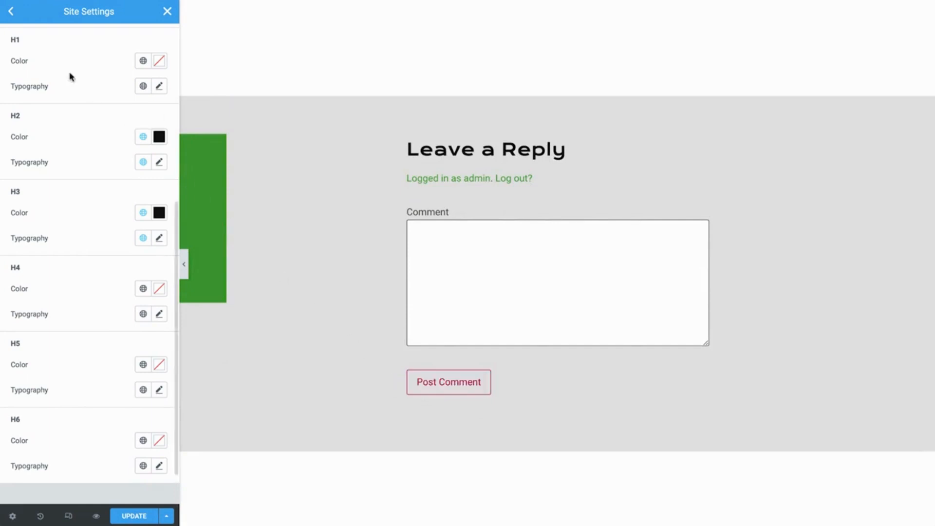
pyautogui.click(11, 12)
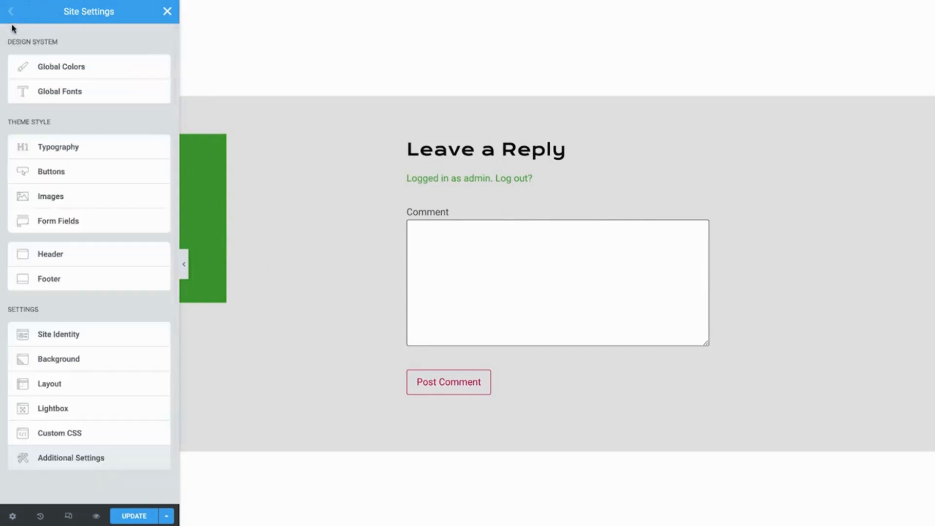
# Give theme buttons White Element text on the black Accent background colour.
pyautogui.click(69, 172)
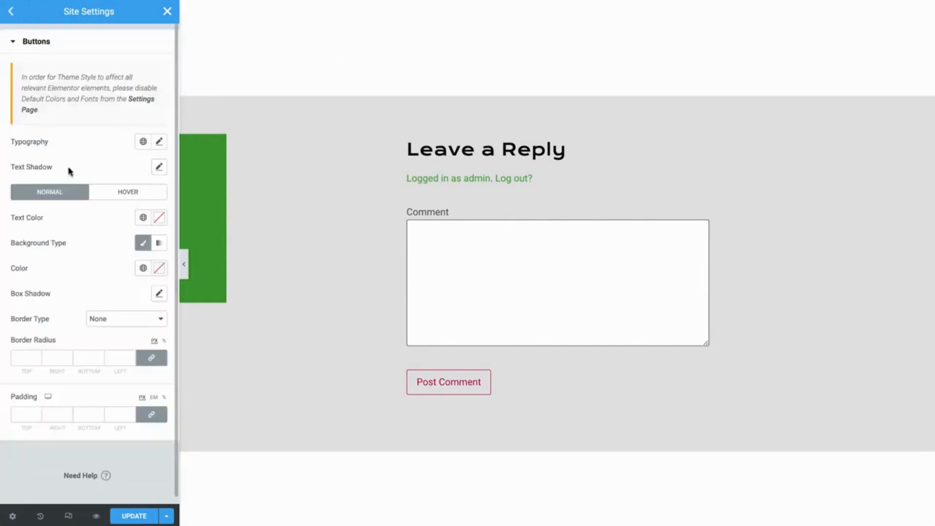
pyautogui.click(143, 217)
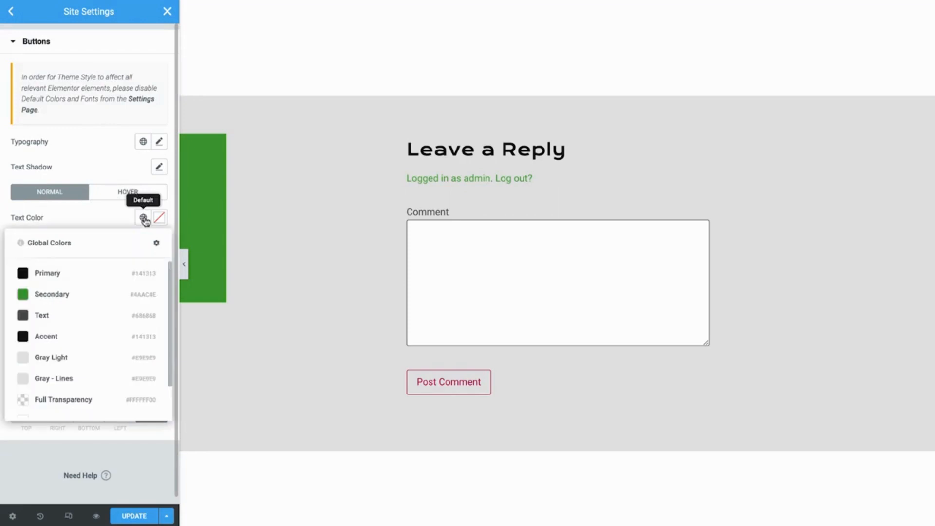
pyautogui.scroll(-1, 57, 395)
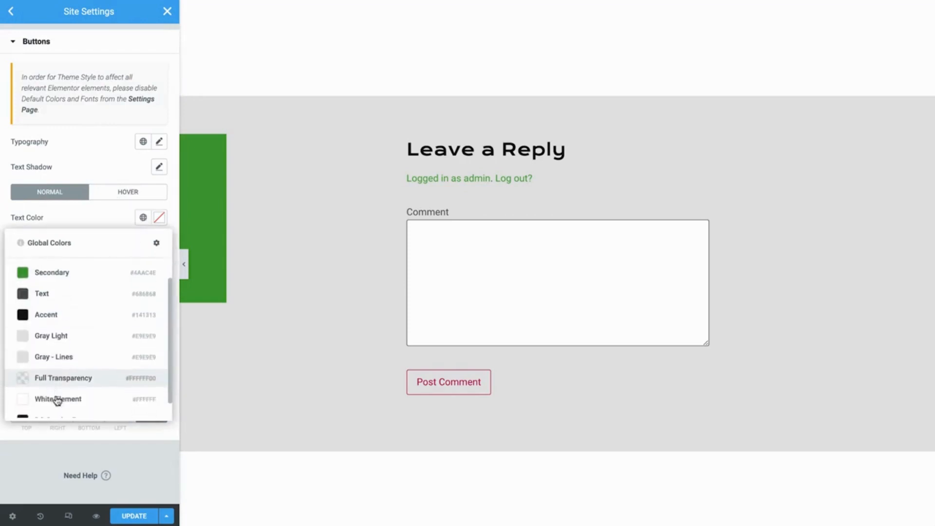
pyautogui.click(56, 399)
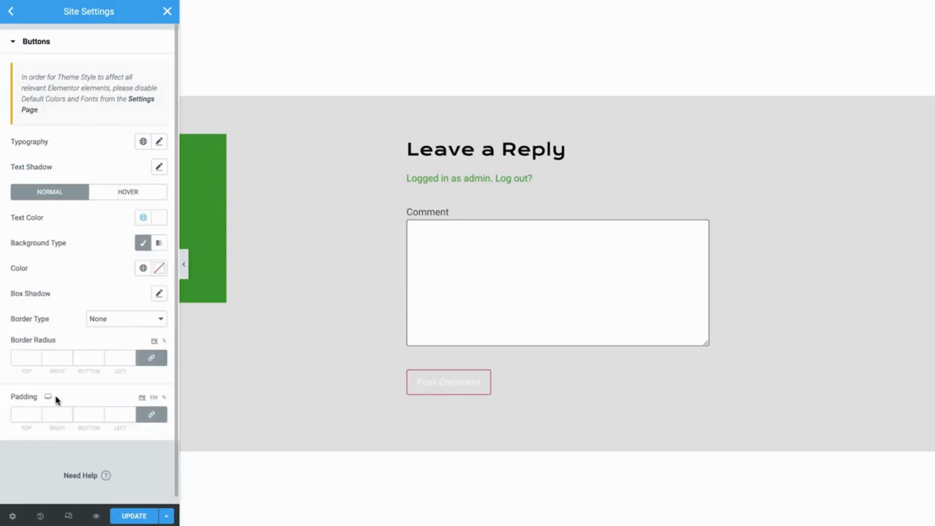
pyautogui.click(142, 269)
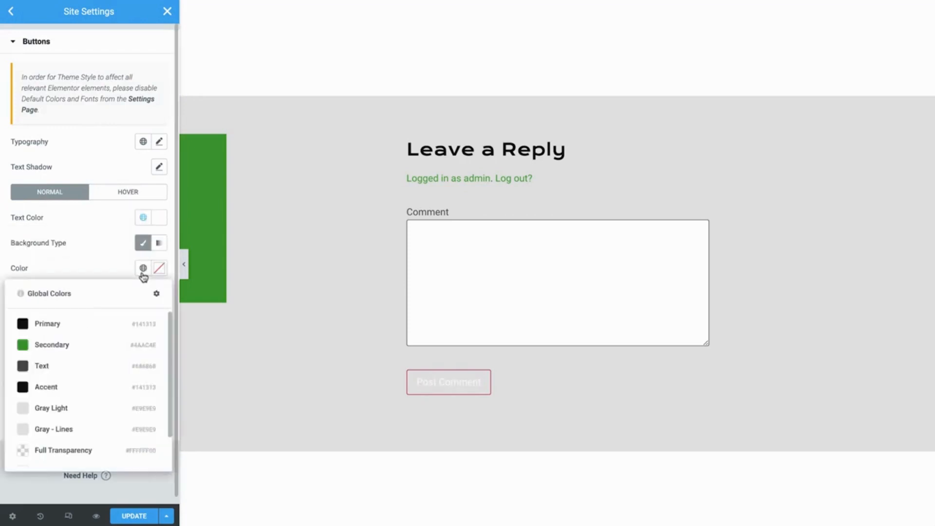
pyautogui.click(80, 388)
# Give buttons a solid border with 0 width and 0 corner radius.
pyautogui.click(123, 322)
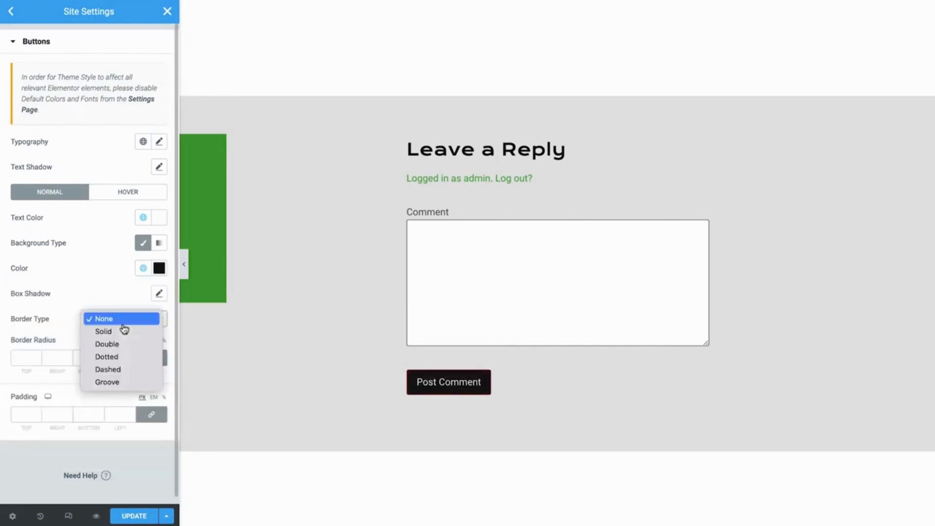
pyautogui.click(118, 332)
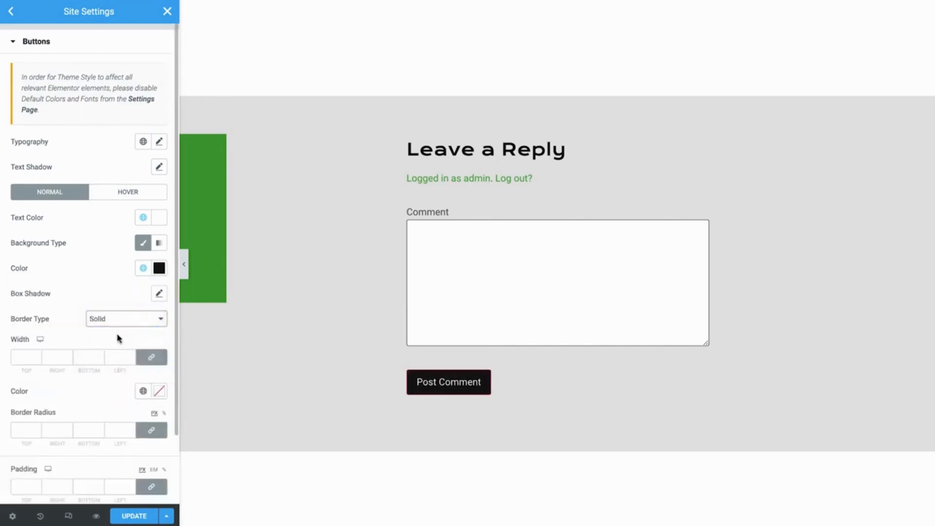
pyautogui.click(121, 356)
pyautogui.write('0')
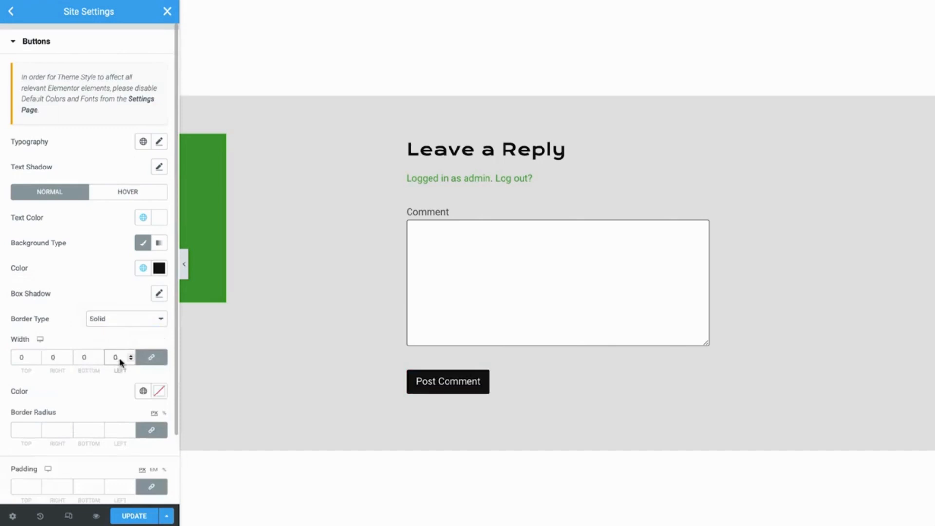
pyautogui.click(119, 430)
pyautogui.write('0')
# Set button padding to 12 px top and bottom and 24 px left and right.
pyautogui.click(117, 486)
pyautogui.write('24')
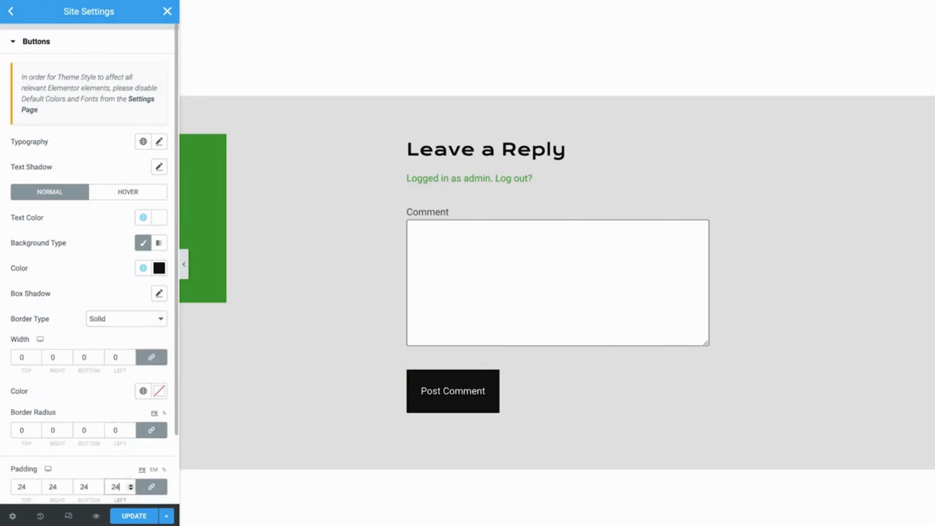
pyautogui.click(146, 486)
pyautogui.doubleClick(89, 488)
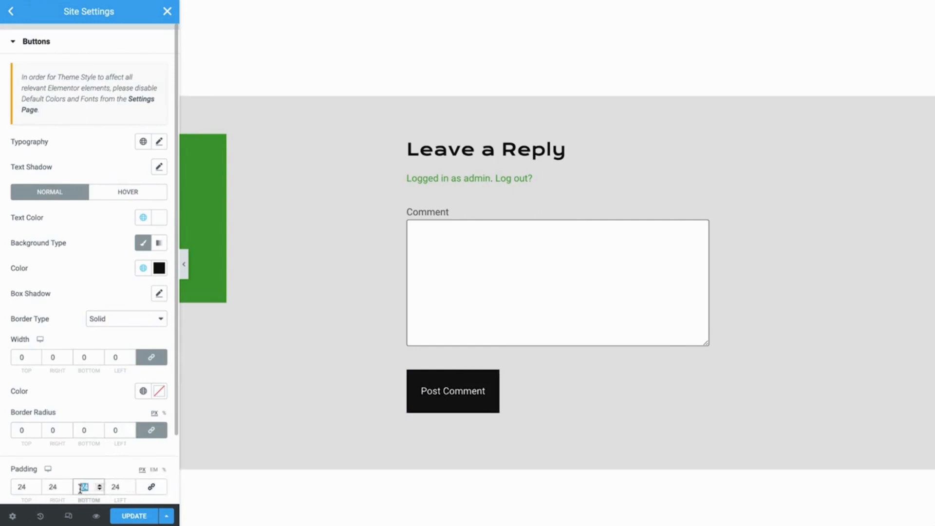
pyautogui.write('12')
pyautogui.doubleClick(22, 487)
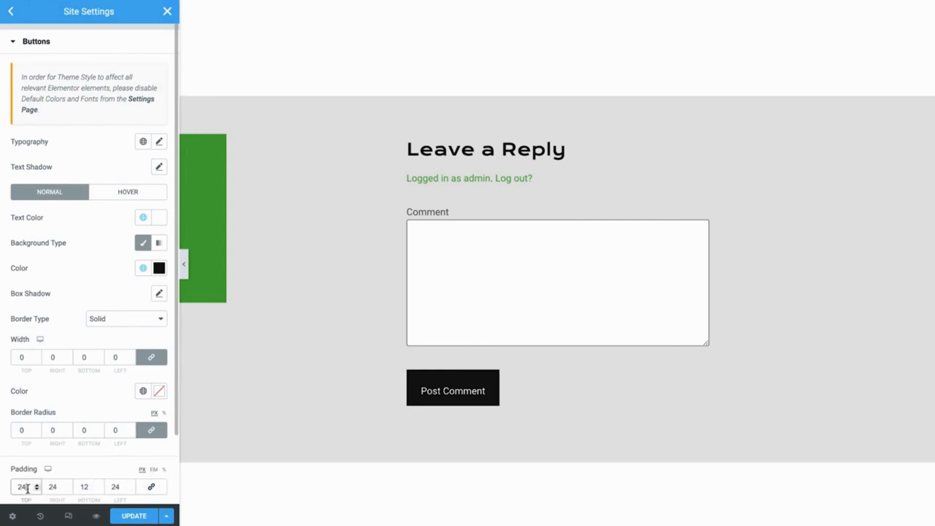
pyautogui.write('12')
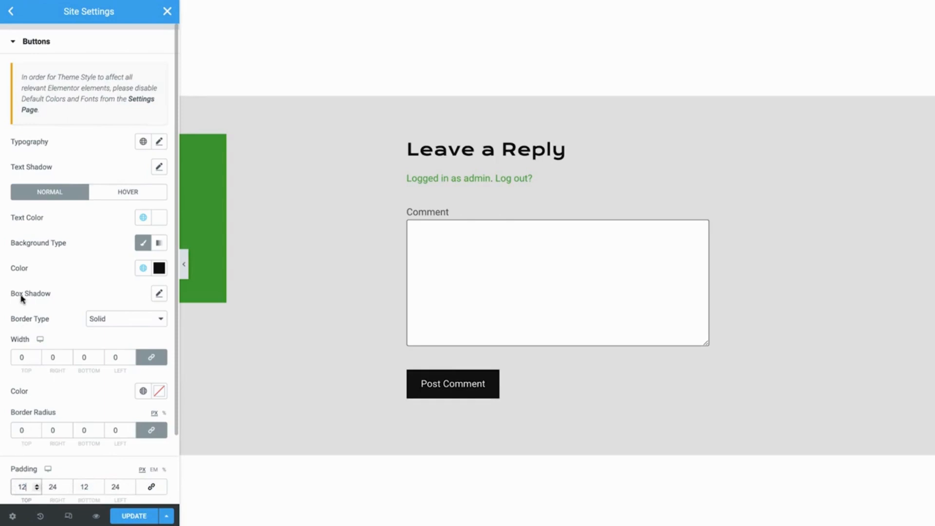
pyautogui.click(8, 17)
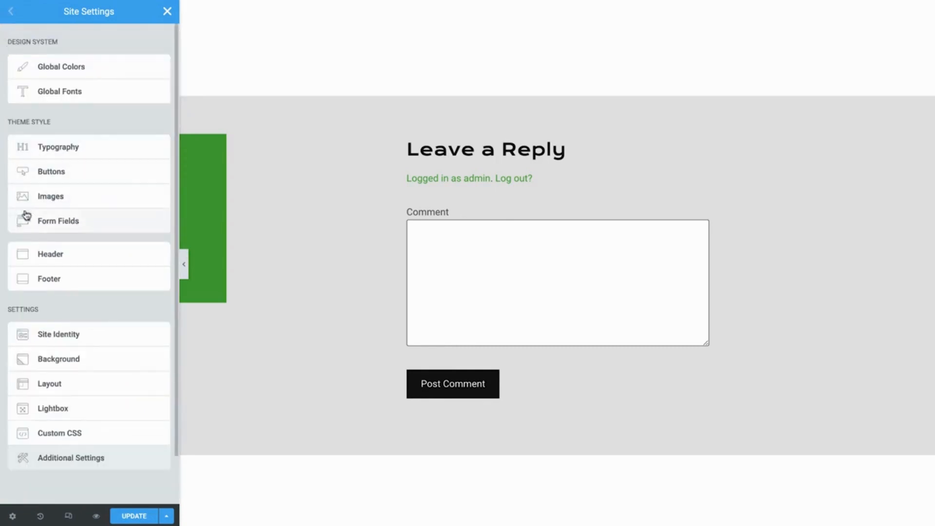
# Give form labels the Primary colour and Text font, and field input the Text font.
pyautogui.click(33, 226)
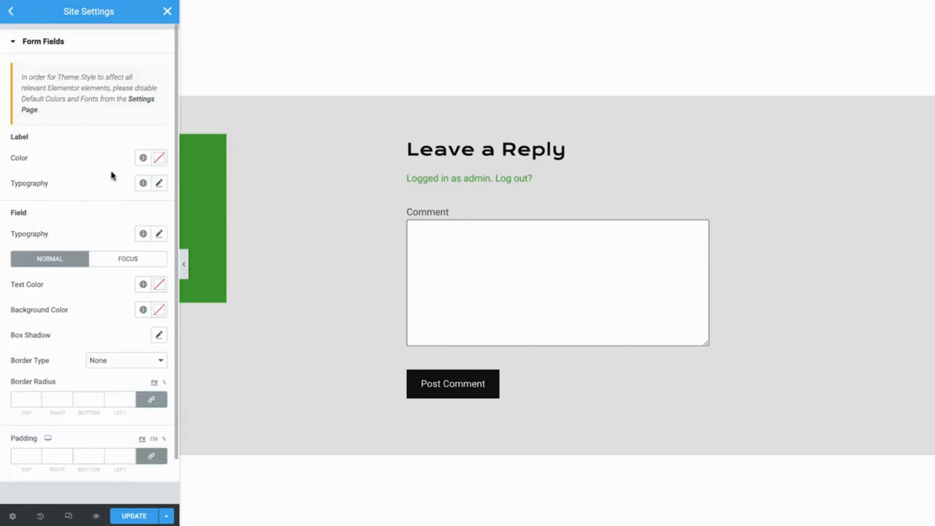
pyautogui.click(142, 160)
pyautogui.click(92, 217)
pyautogui.click(142, 184)
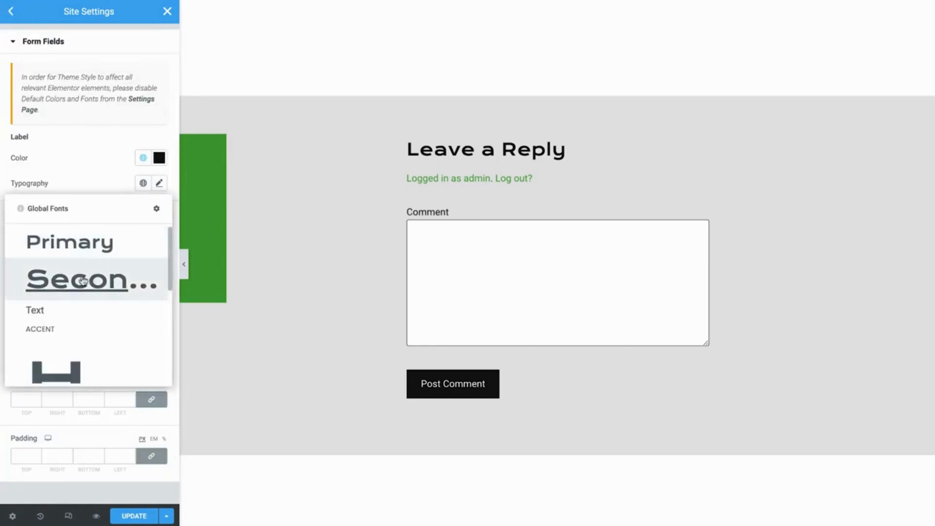
pyautogui.click(60, 311)
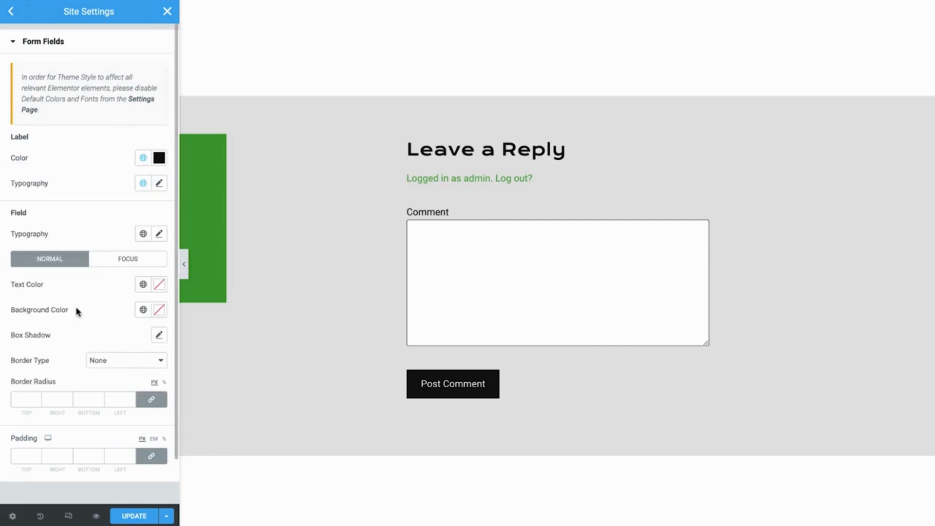
pyautogui.click(143, 234)
pyautogui.click(48, 360)
# Make form field backgrounds fully transparent with a solid 2 px border.
pyautogui.click(142, 310)
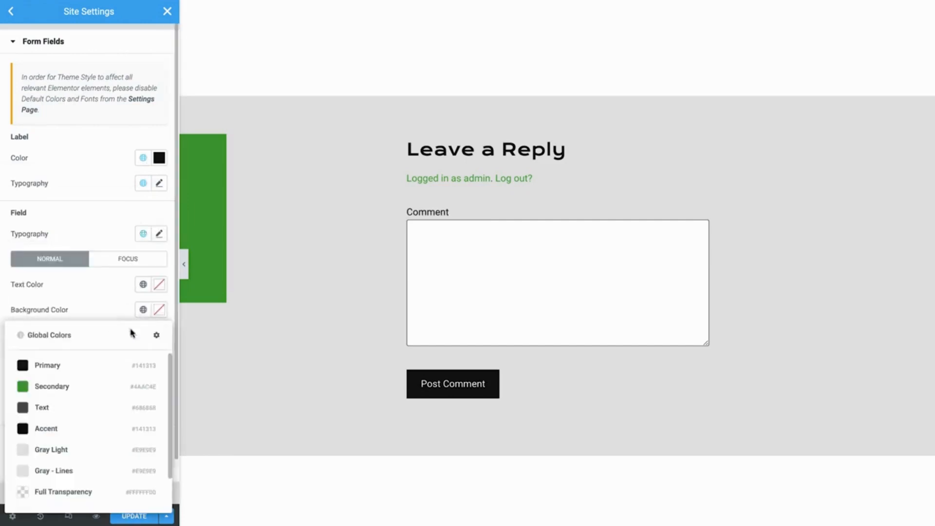
pyautogui.click(58, 492)
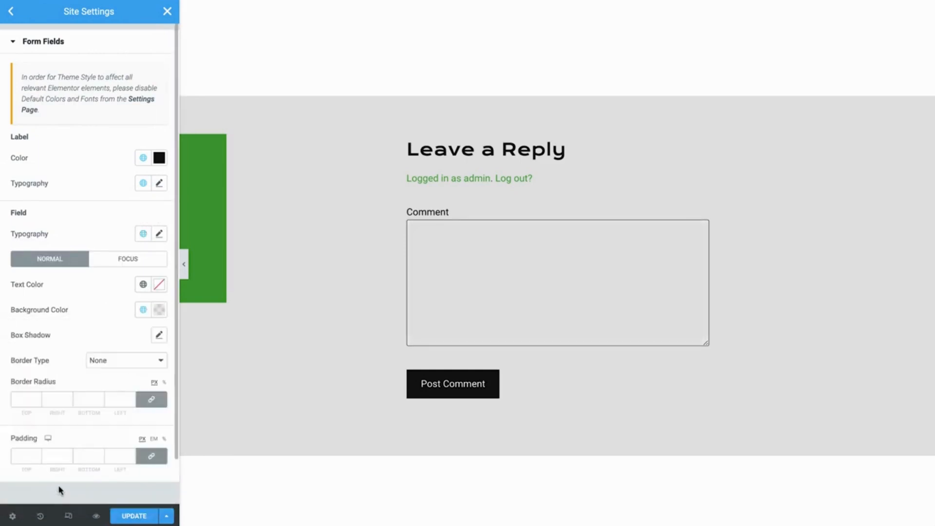
pyautogui.click(116, 367)
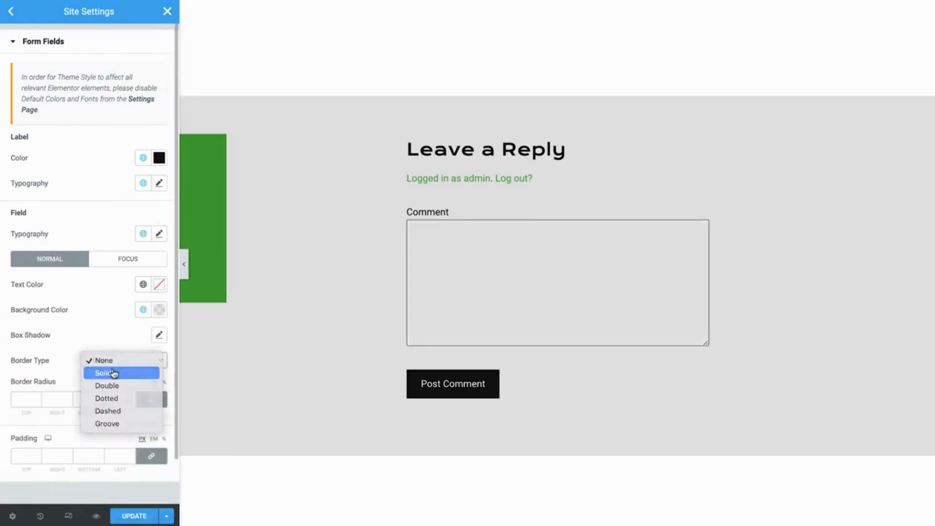
pyautogui.click(114, 374)
pyautogui.click(86, 398)
pyautogui.write('2')
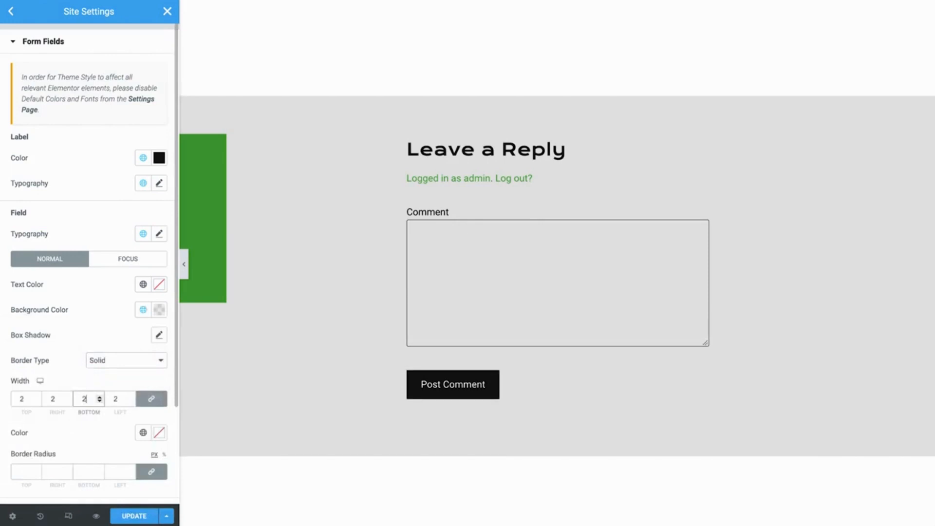
# Colour the field border Primary black, set 0 corner radius, and save the site settings.
pyautogui.click(142, 432)
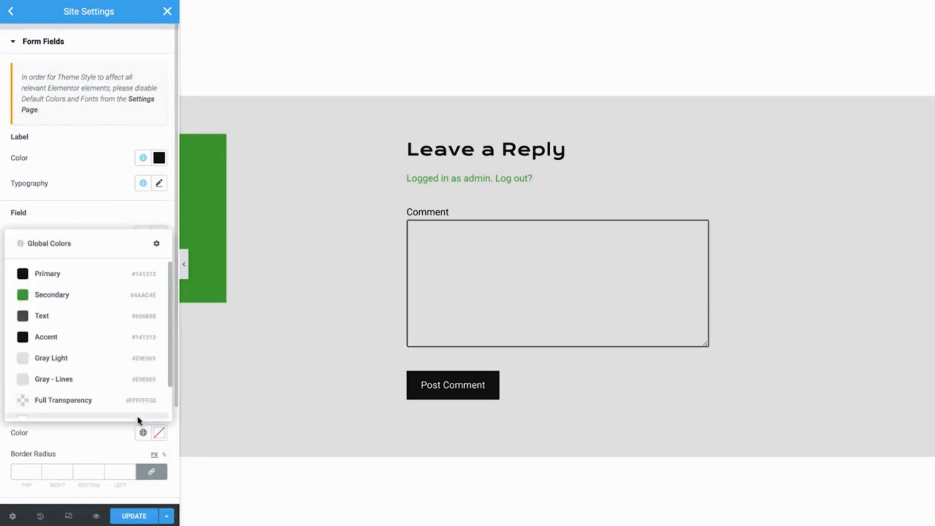
pyautogui.click(52, 275)
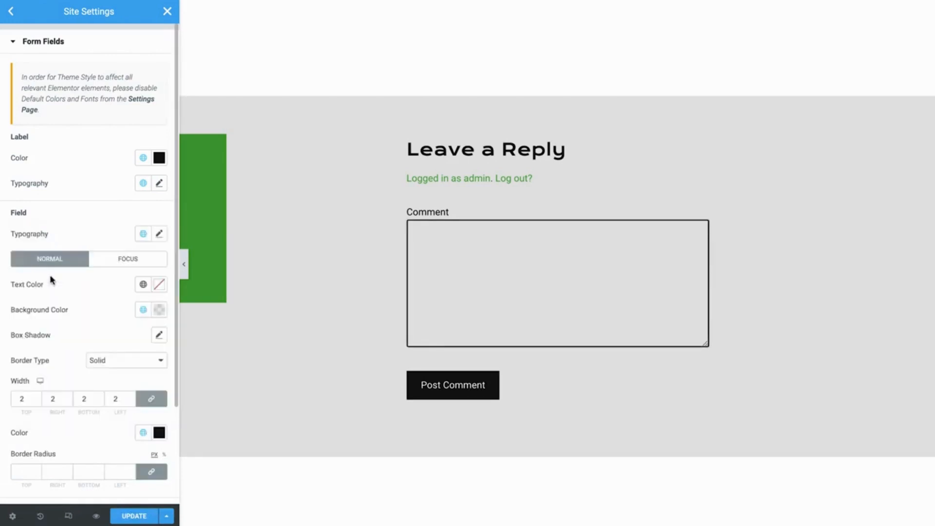
pyautogui.click(59, 471)
pyautogui.write('0')
pyautogui.click(141, 518)
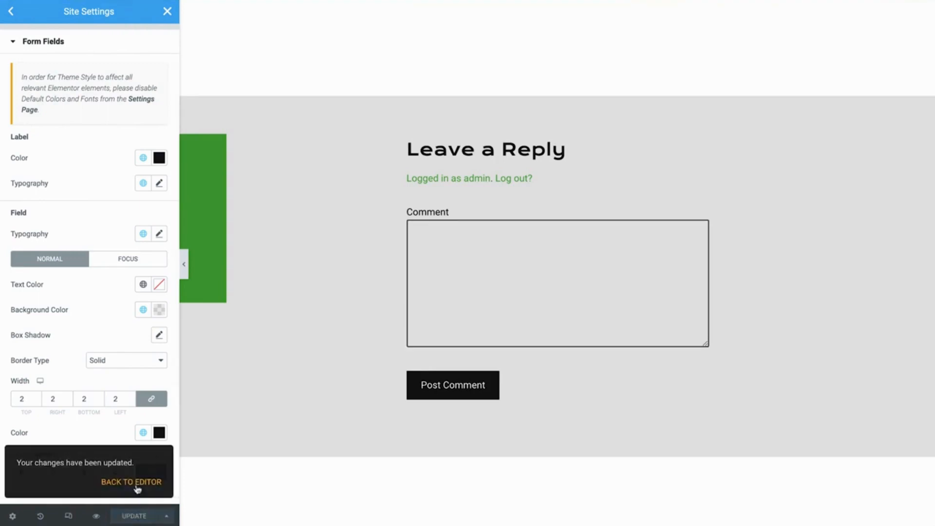
# Return to the single-post template editor and scroll down to the post content.
pyautogui.click(137, 489)
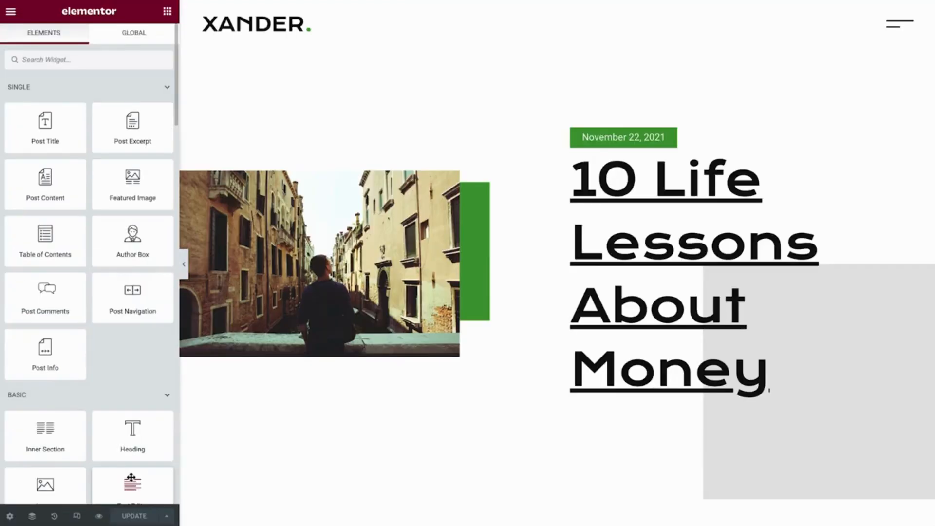
pyautogui.scroll(-3, 218, 484)
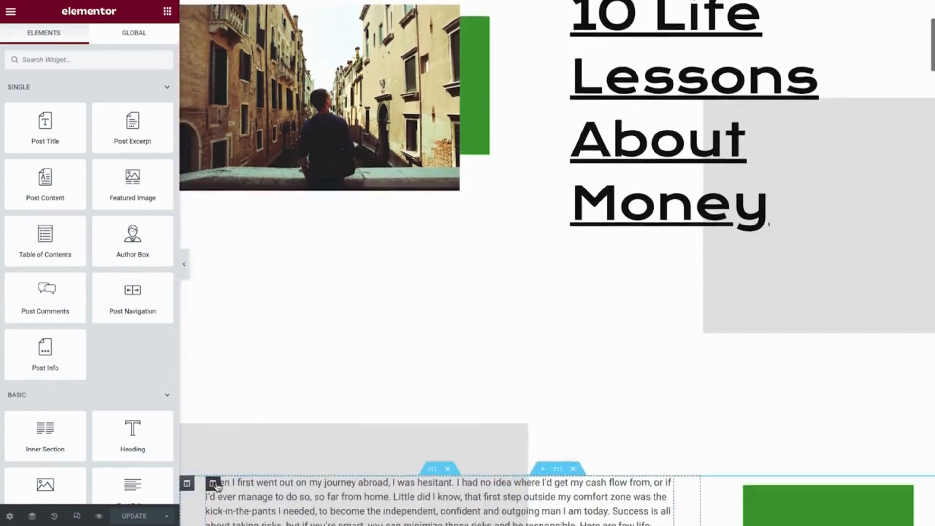
pyautogui.scroll(-7, 217, 485)
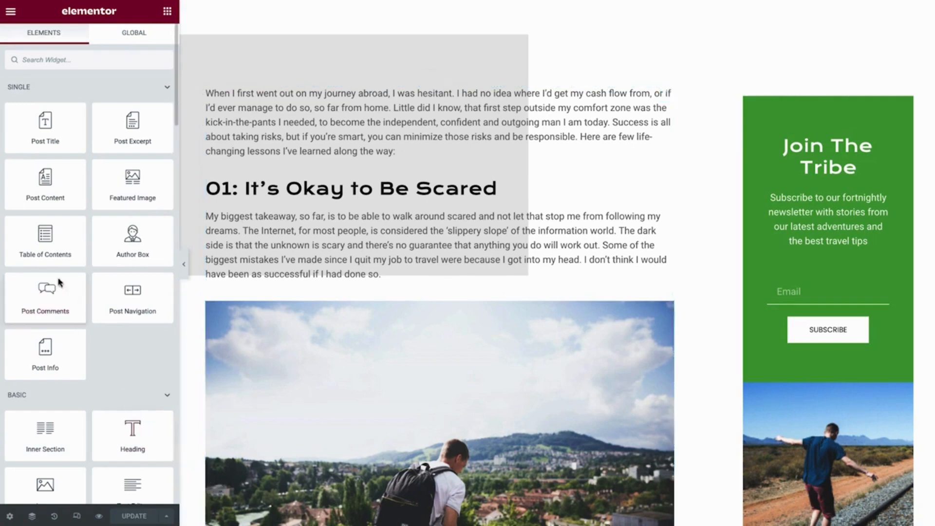
# Drop a Table of Contents widget into the post body above the first paragraph.
pyautogui.moveTo(40, 249); pyautogui.dragTo(294, 123)
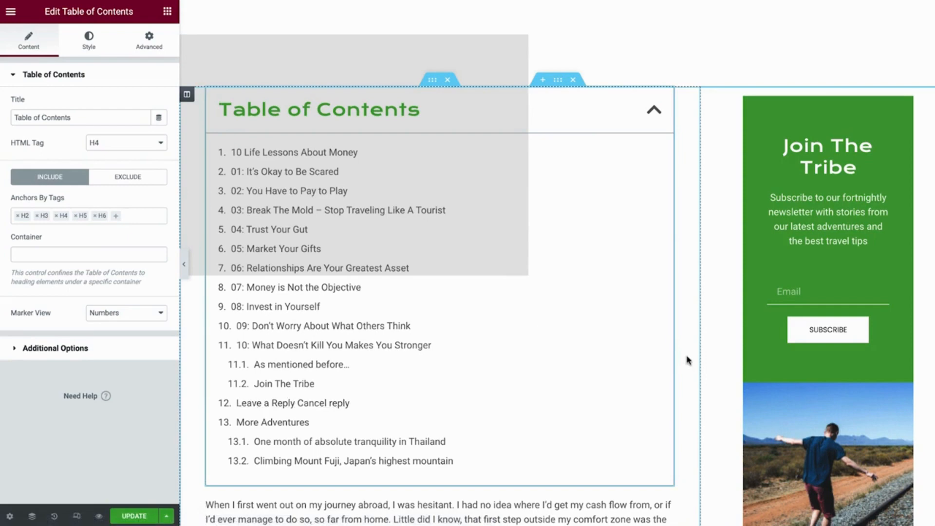
pyautogui.scroll(-6, 717, 368)
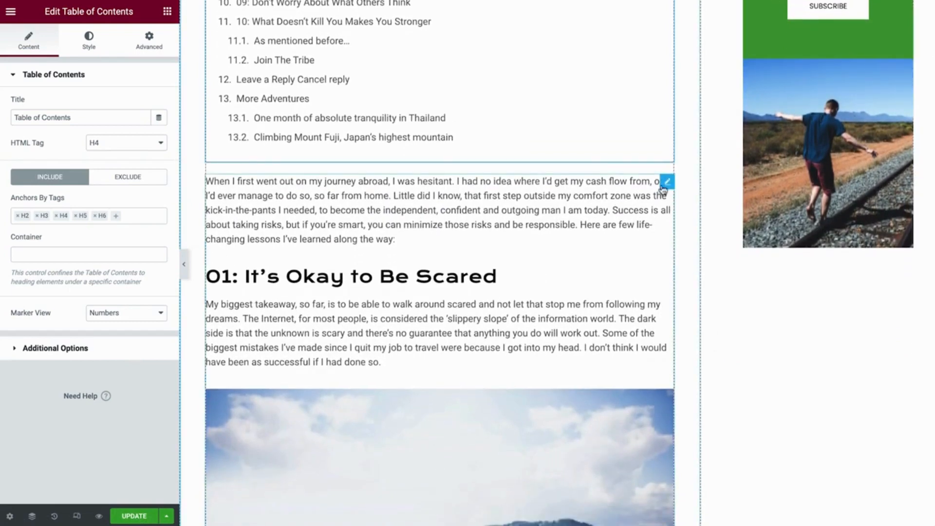
# Give the Post Content widget the CSS ID my-content.
pyautogui.click(663, 188)
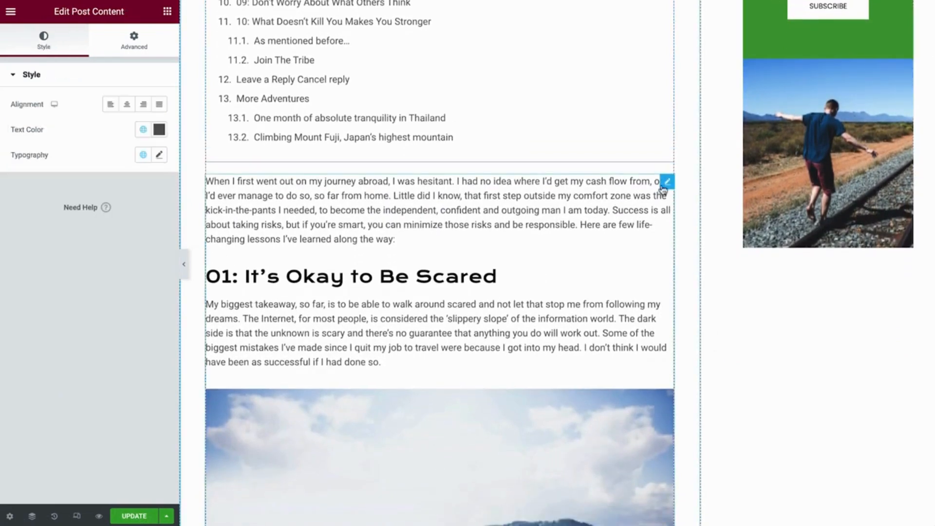
pyautogui.click(149, 40)
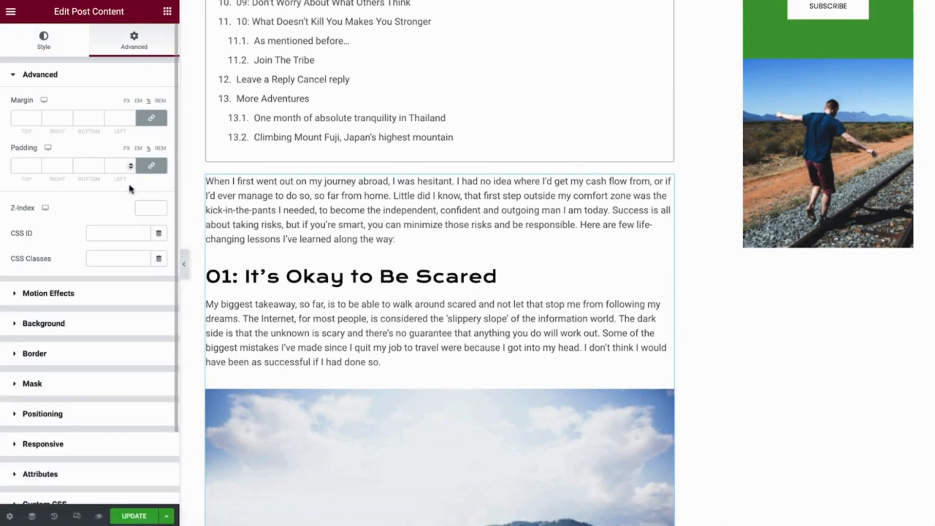
pyautogui.click(114, 233)
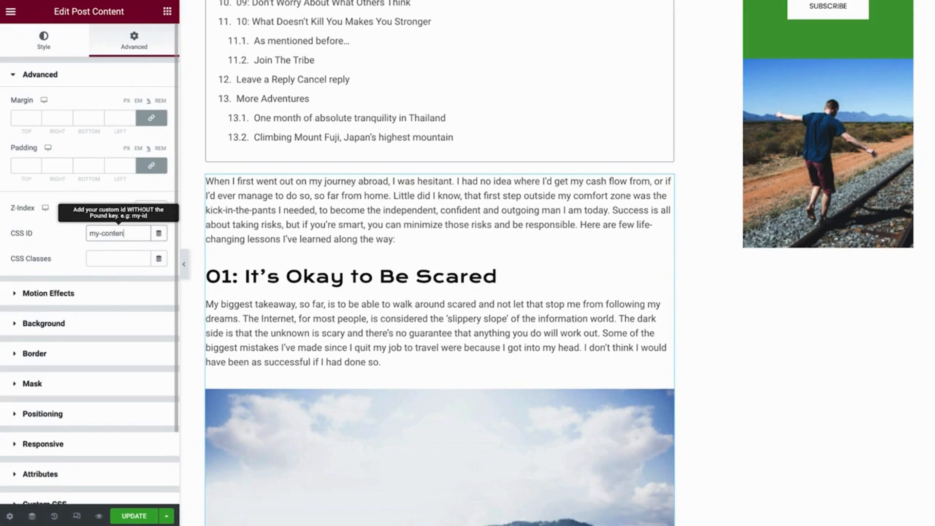
pyautogui.scroll(3, 726, 150)
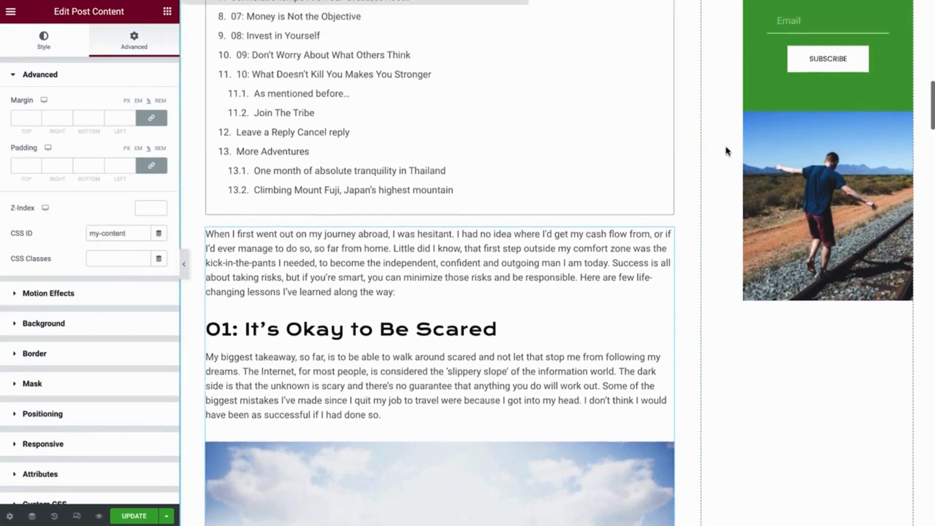
pyautogui.scroll(3, 726, 150)
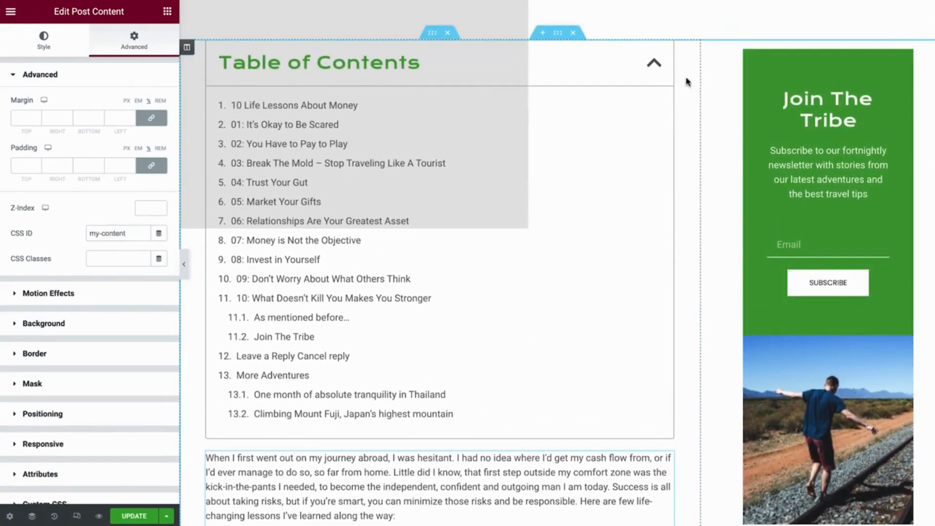
# Set the table of contents container to #my-content.
pyautogui.click(668, 48)
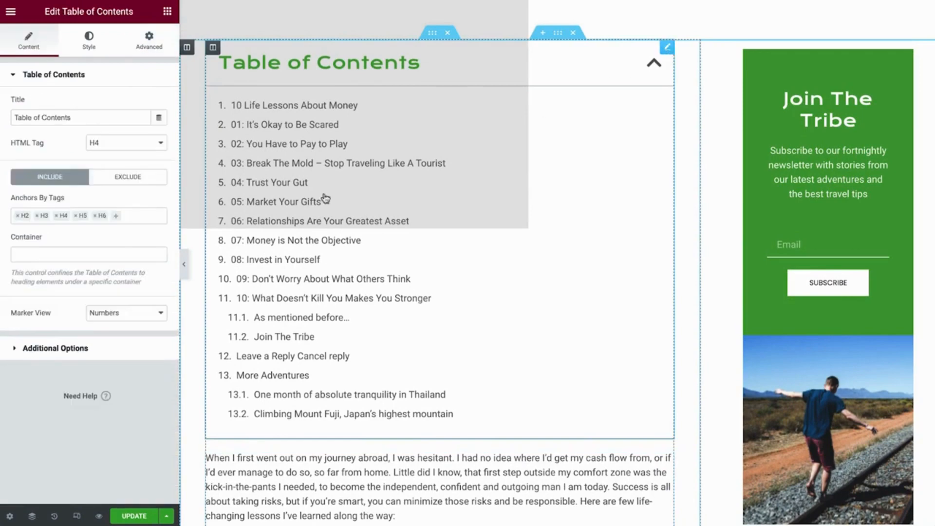
pyautogui.click(118, 250)
pyautogui.write('#my-content')
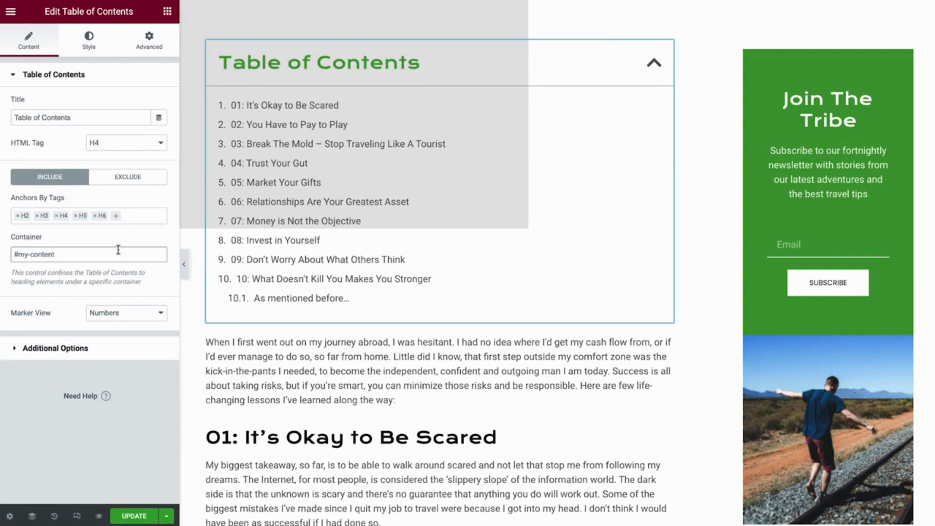
# Give the table of contents a White Element box background and a Primary black title.
pyautogui.click(81, 57)
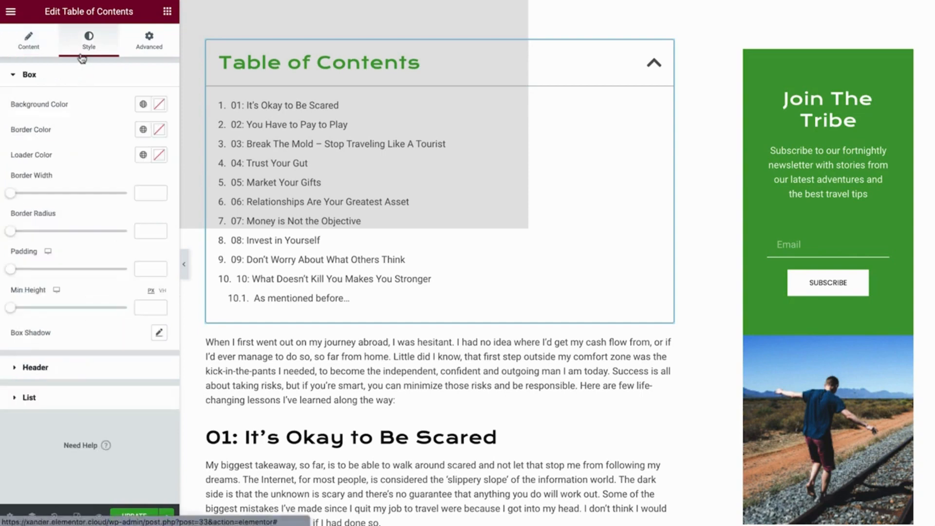
pyautogui.click(143, 106)
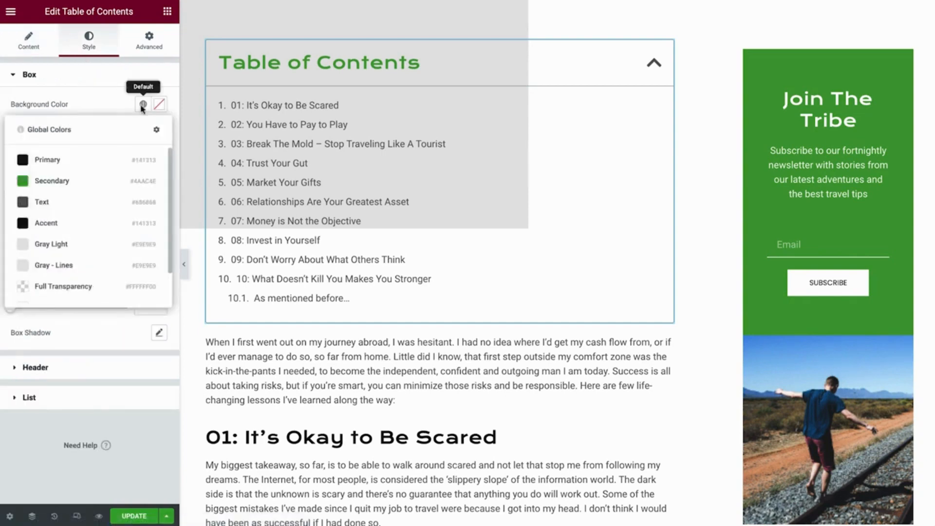
pyautogui.scroll(-1, 60, 288)
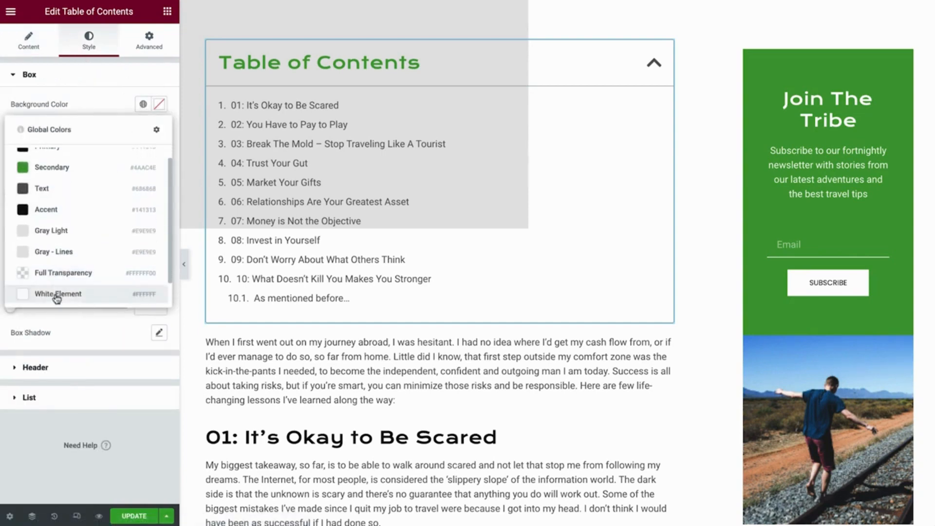
pyautogui.click(57, 297)
pyautogui.click(57, 371)
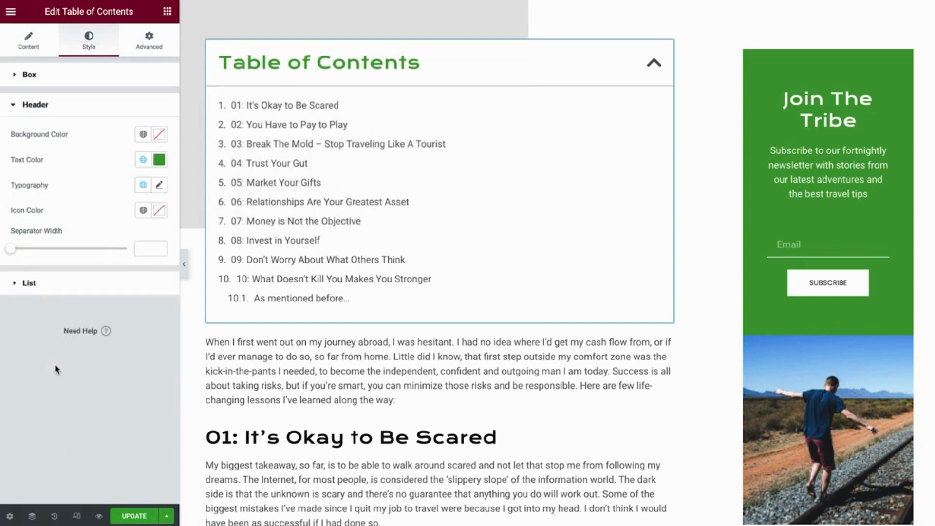
pyautogui.click(145, 162)
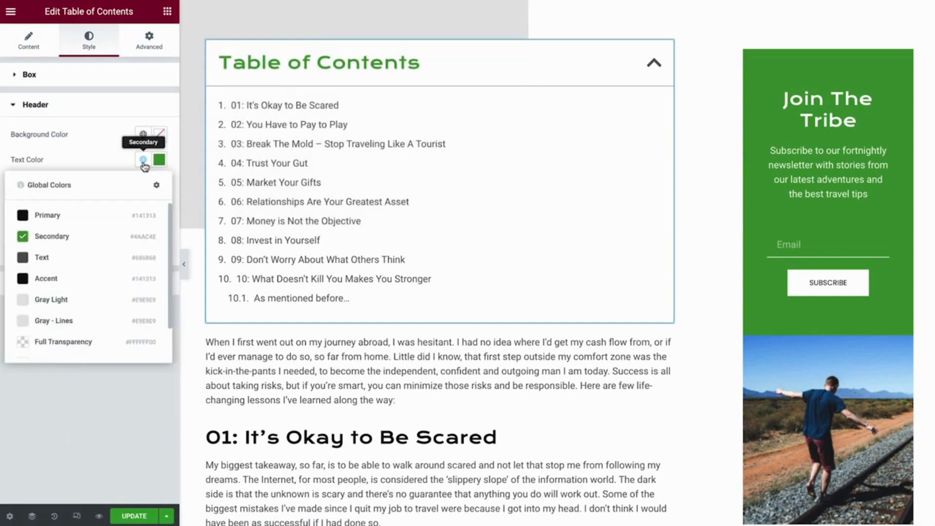
pyautogui.click(58, 216)
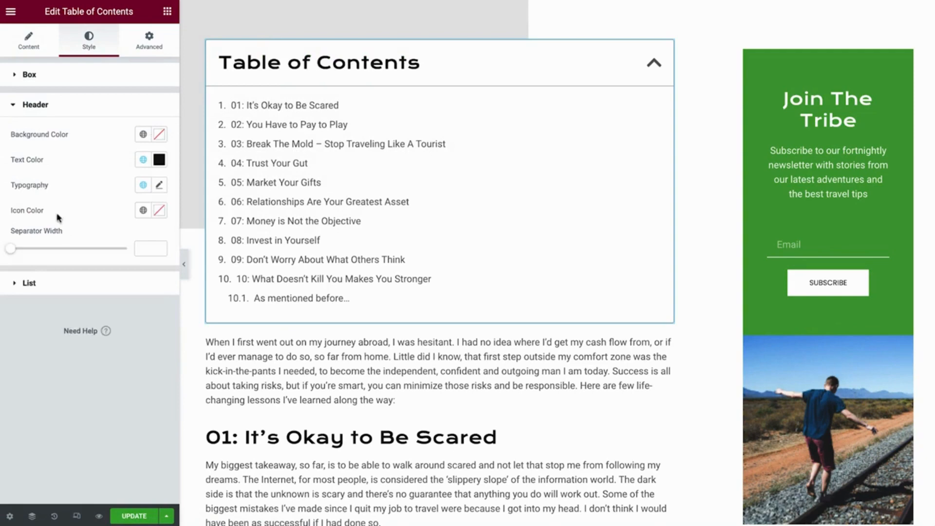
# Set the table of contents list entries to the Small Title global font.
pyautogui.click(49, 282)
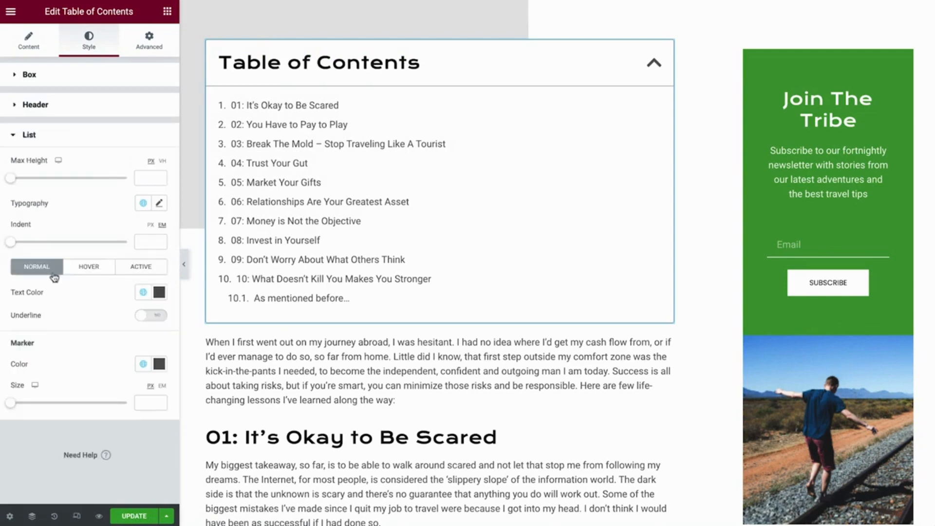
pyautogui.click(142, 203)
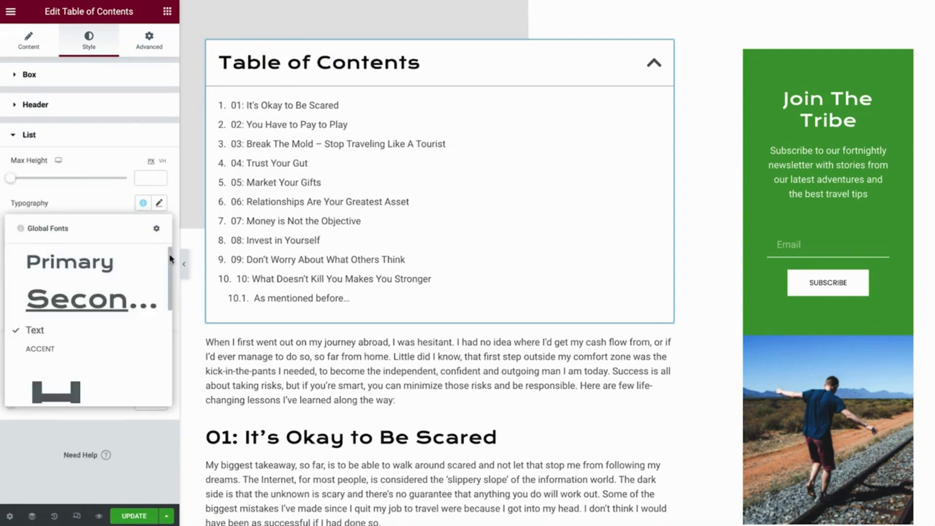
pyautogui.moveTo(169, 258); pyautogui.dragTo(168, 312)
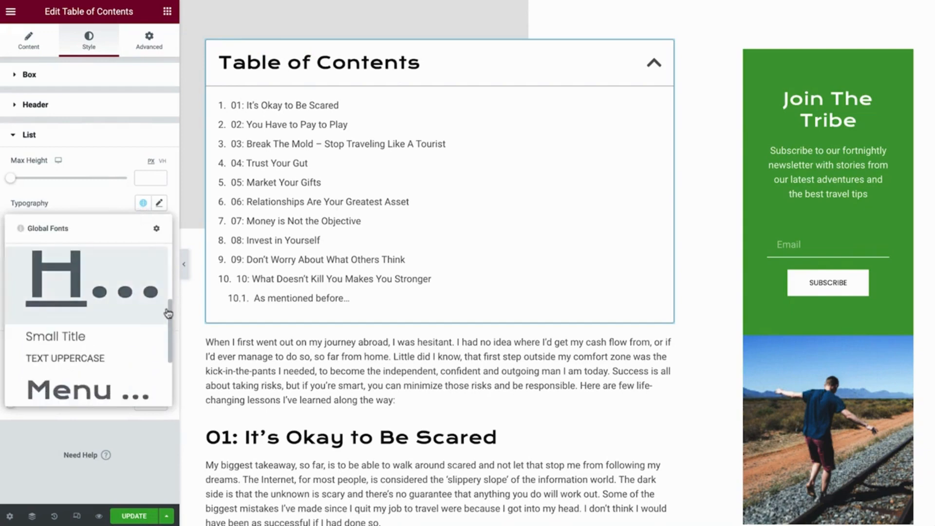
pyautogui.click(63, 345)
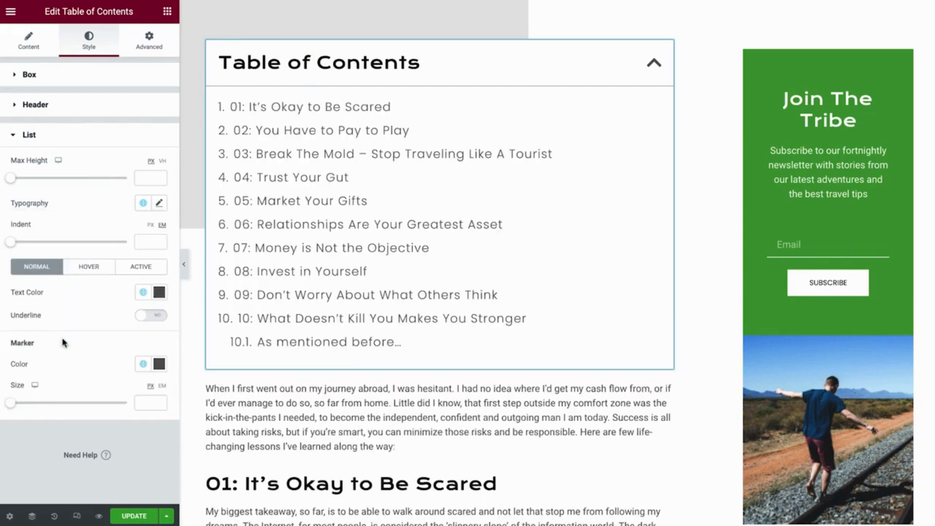
pyautogui.click(167, 12)
# Place a Post Excerpt above the table of contents with Primary-coloured text.
pyautogui.moveTo(133, 113); pyautogui.dragTo(257, 55)
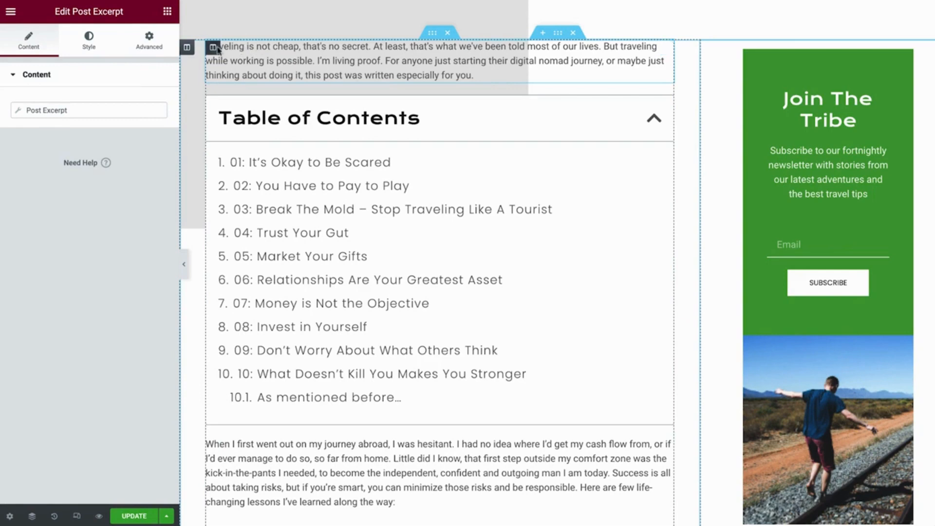
pyautogui.click(95, 45)
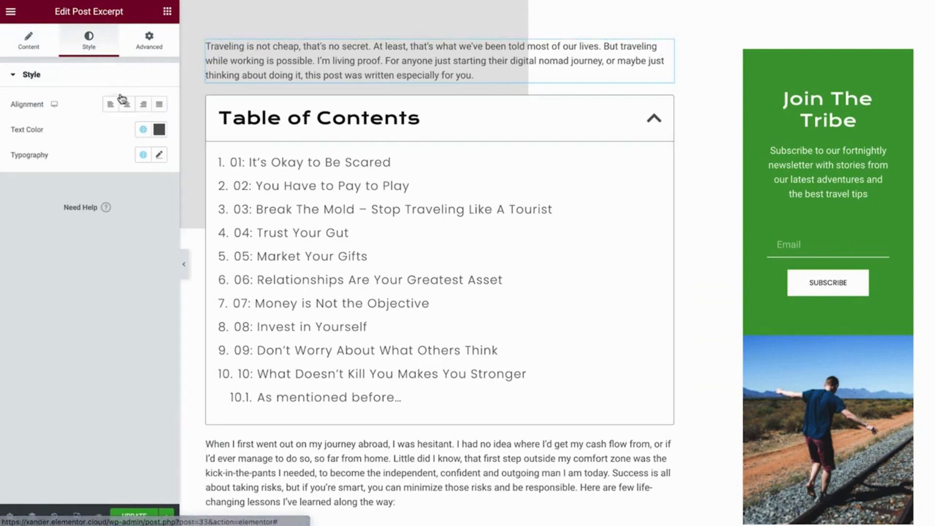
pyautogui.click(142, 129)
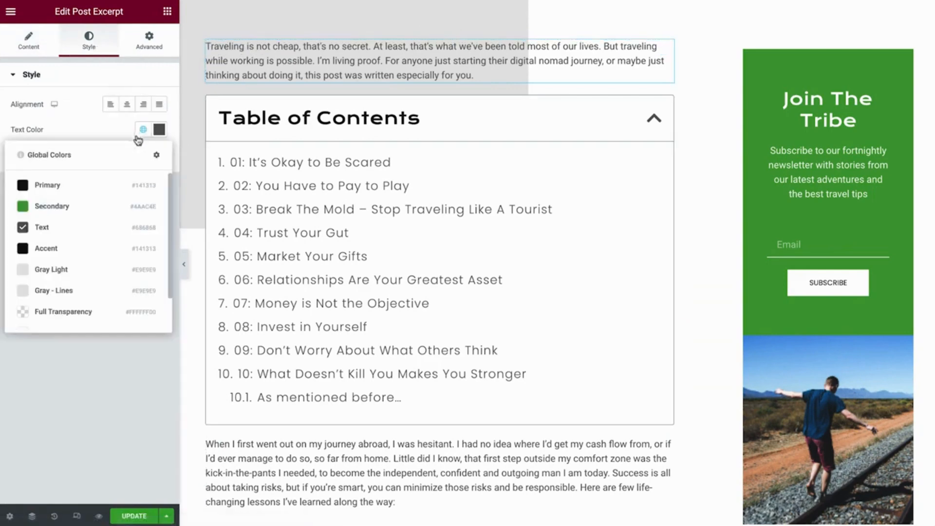
pyautogui.click(75, 185)
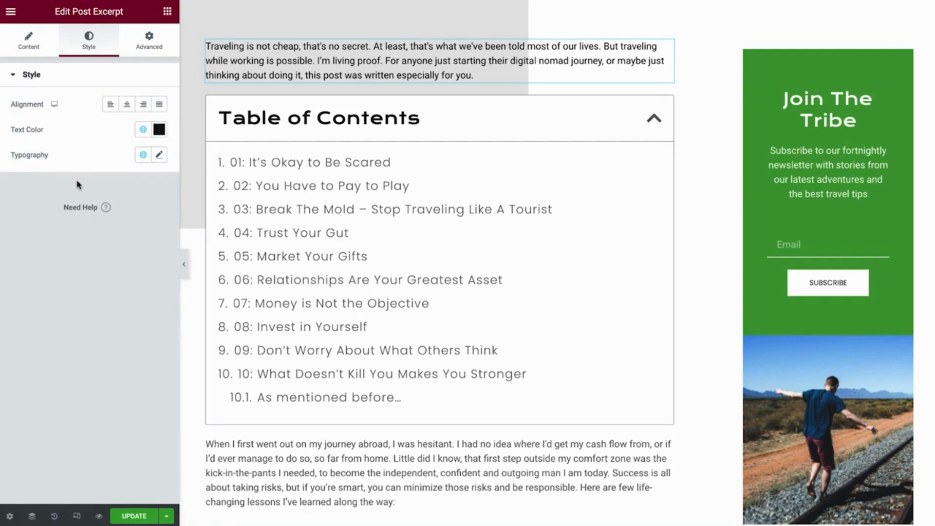
# Scroll to the end of the post and show the widgets list again.
pyautogui.scroll(-3, 720, 197)
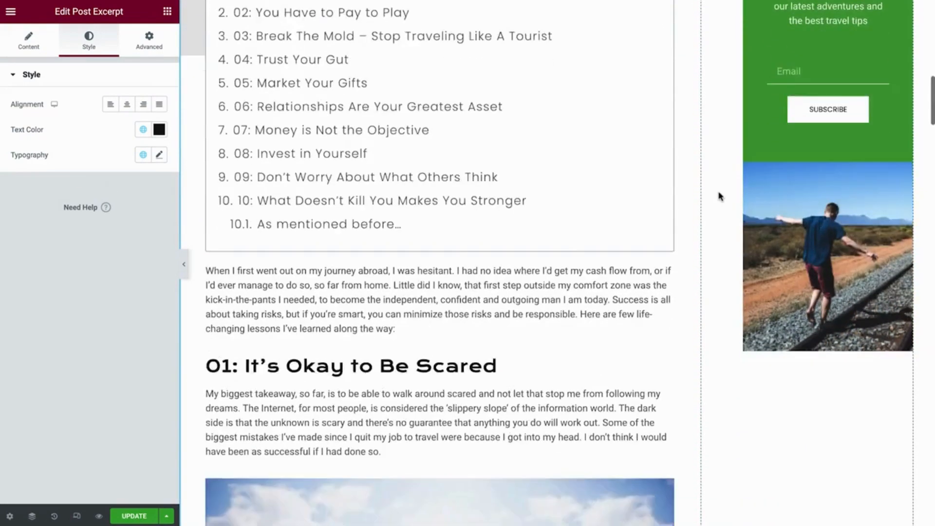
pyautogui.scroll(-20, 720, 196)
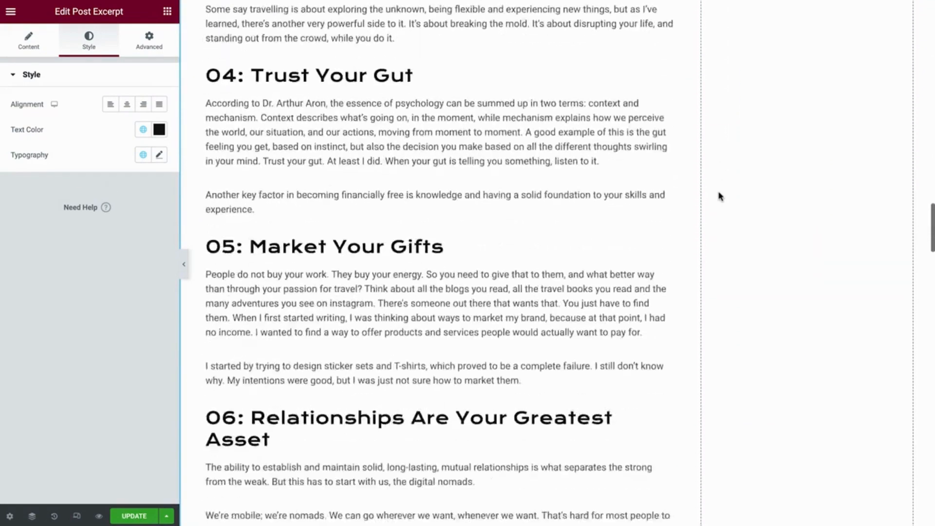
pyautogui.scroll(-15, 720, 196)
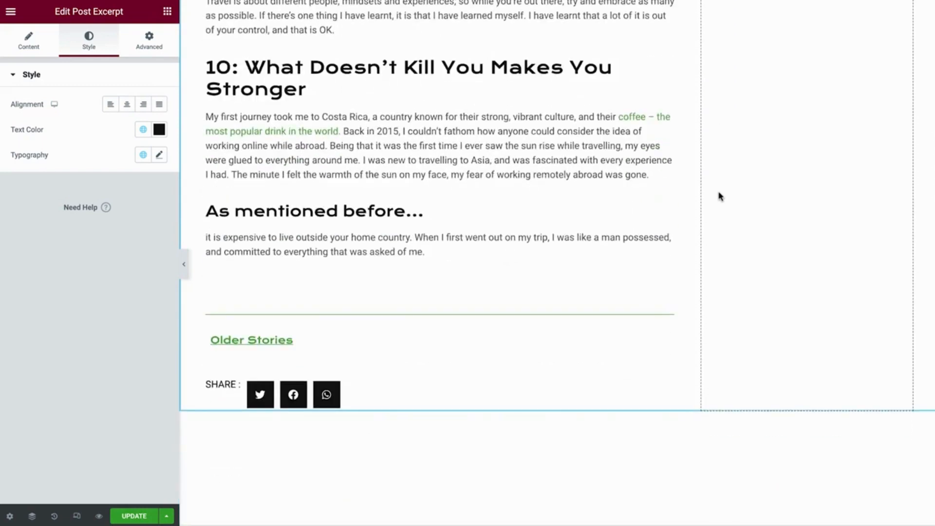
pyautogui.click(167, 12)
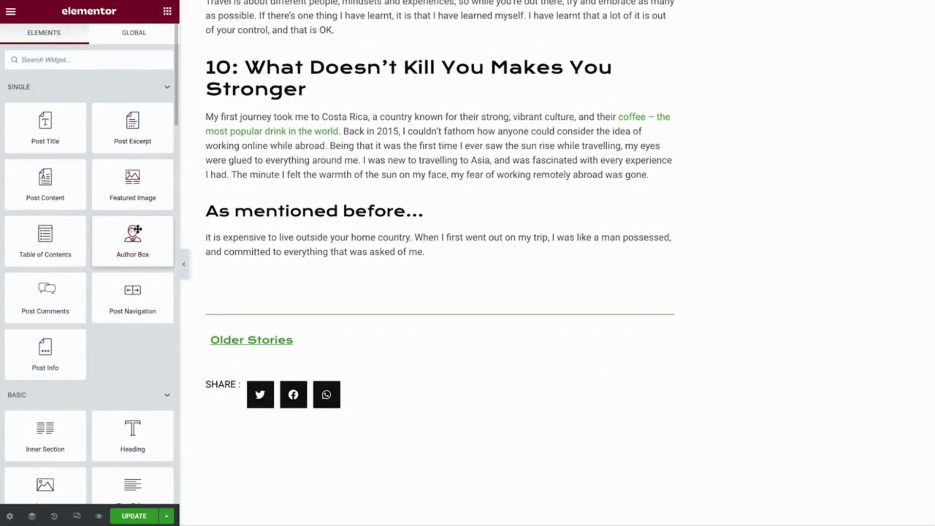
# Drop an Author Box widget below the post's last paragraph and save the template.
pyautogui.moveTo(138, 228); pyautogui.dragTo(257, 240)
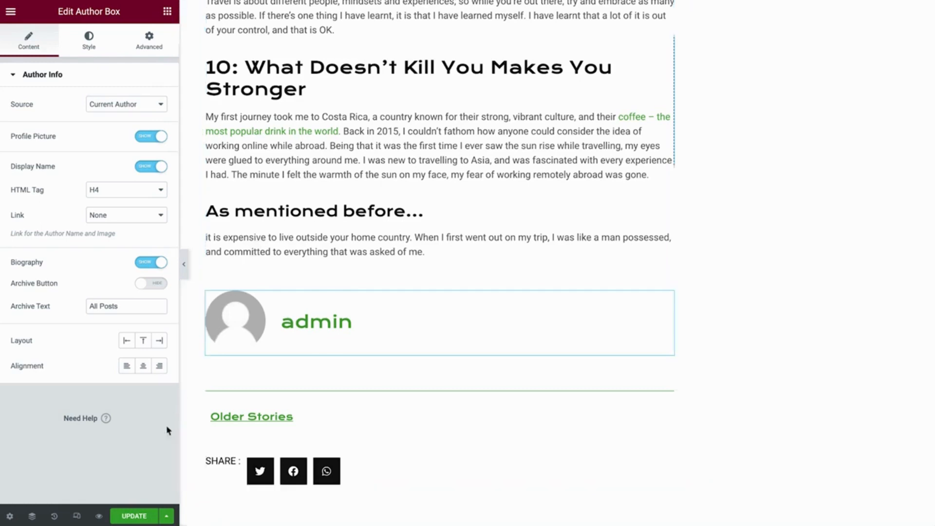
pyautogui.click(131, 518)
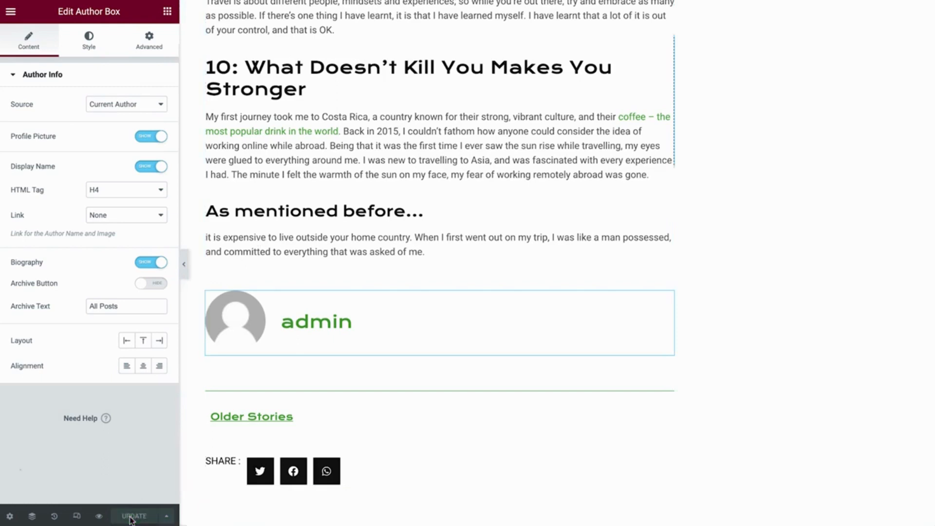
# Find Users via the Ctrl+E Finder and open the administrator's profile.
pyautogui.hotkey('ctrl', 'e')
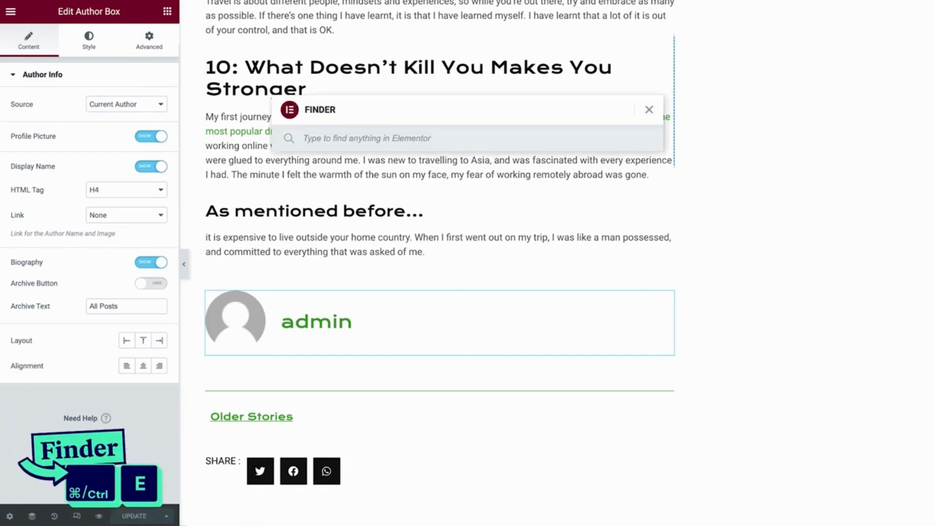
pyautogui.write('users')
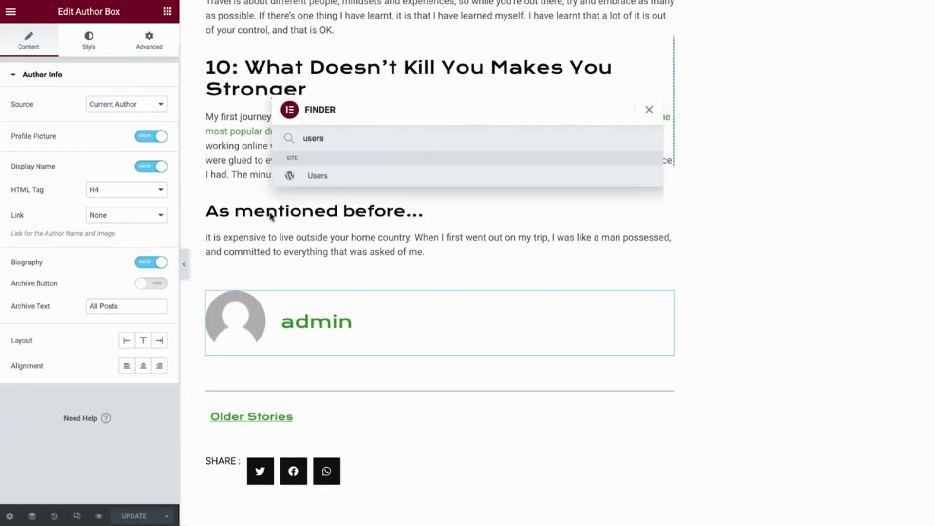
pyautogui.click(306, 177)
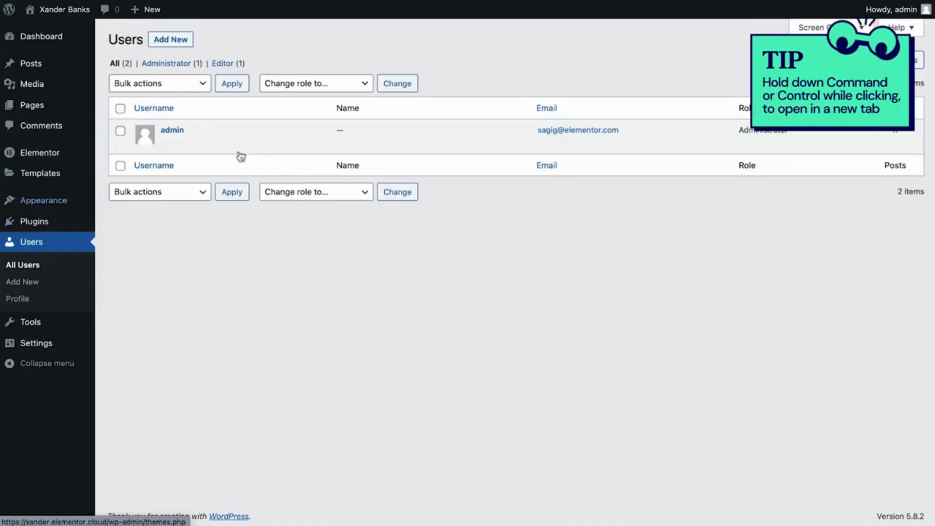
pyautogui.click(172, 130)
pyautogui.scroll(-5, 175, 140)
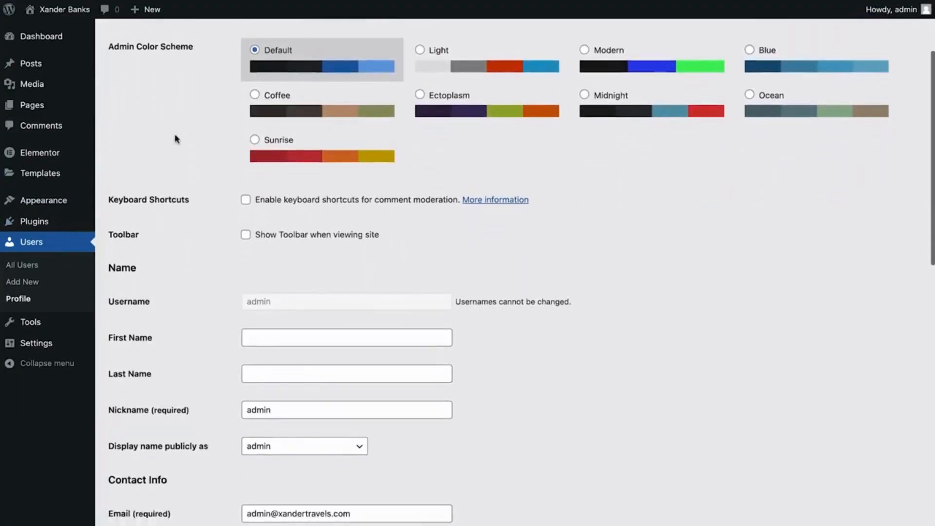
# Enter the user's first and last name and display the full name publicly.
pyautogui.scroll(-4, 177, 140)
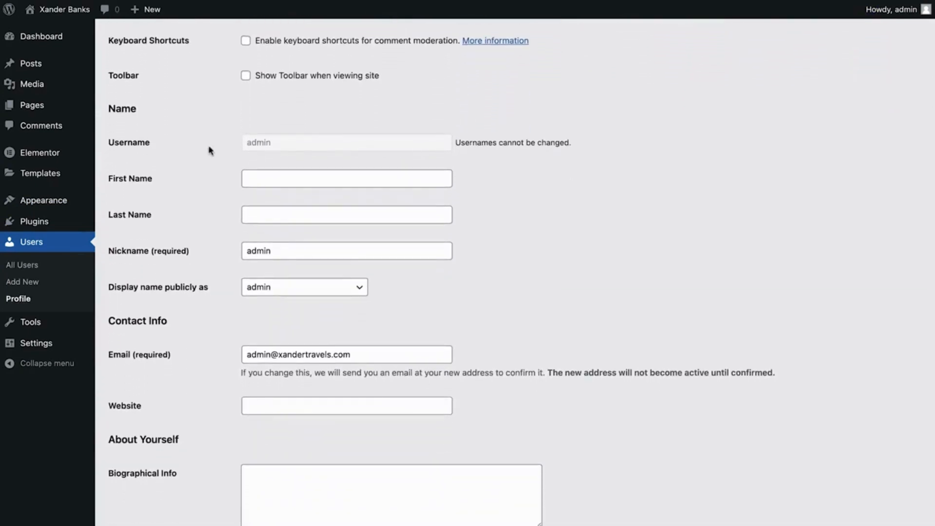
pyautogui.click(285, 177)
pyautogui.press('Tab')
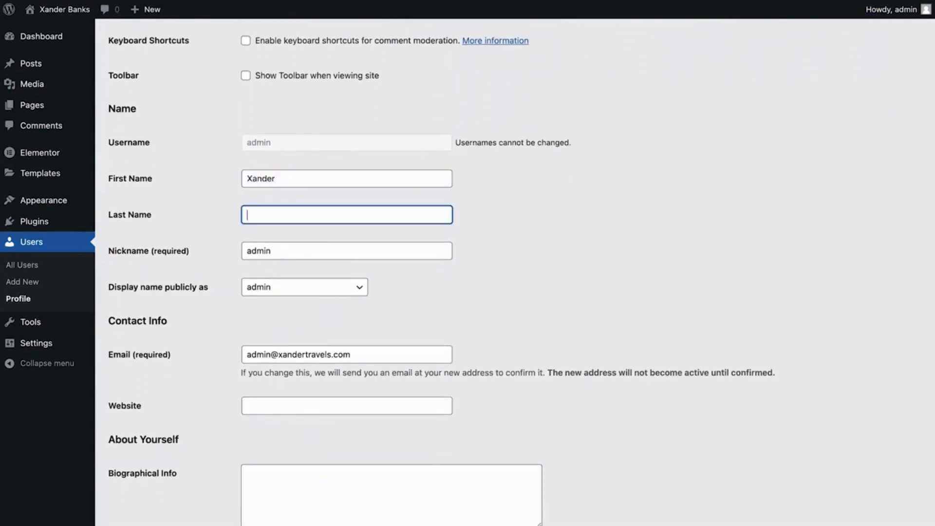
pyautogui.click(258, 293)
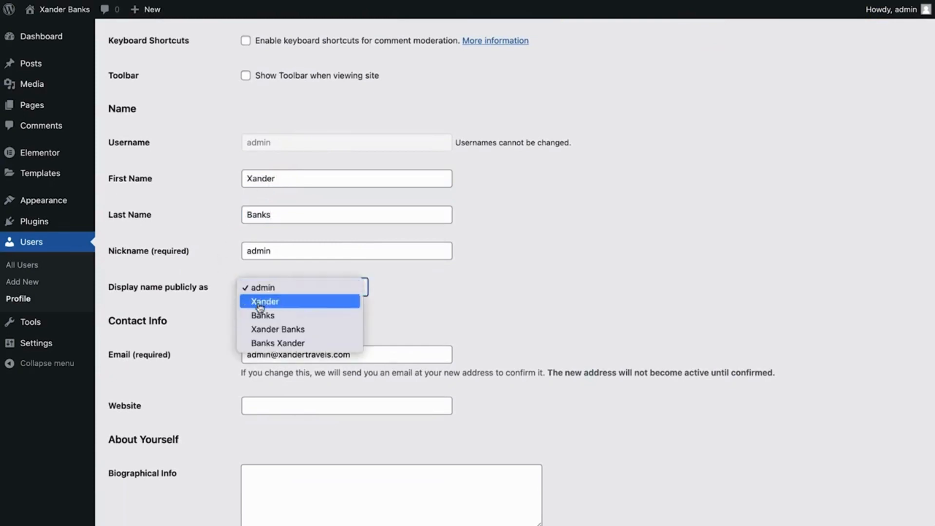
pyautogui.click(274, 331)
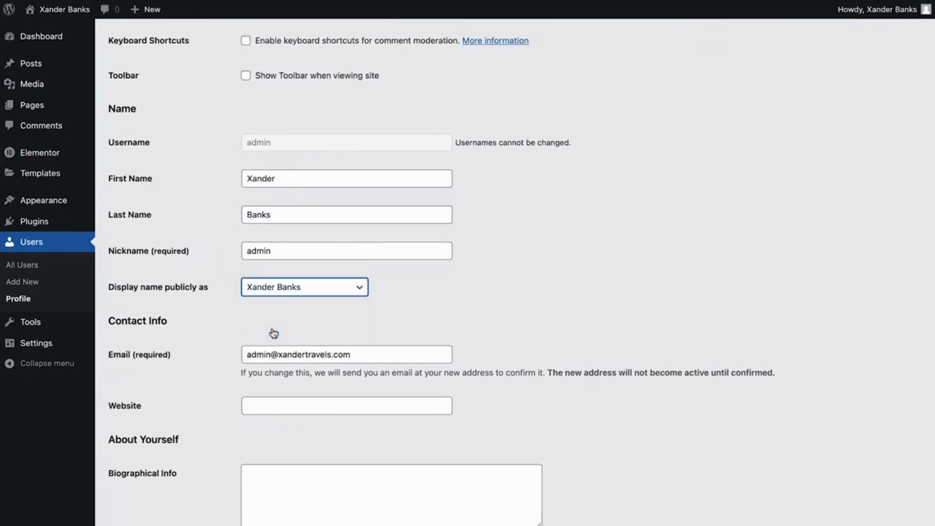
# Paste a biography about a professional traveller and creator of 7 years into Biographical Info.
pyautogui.scroll(-5, 274, 333)
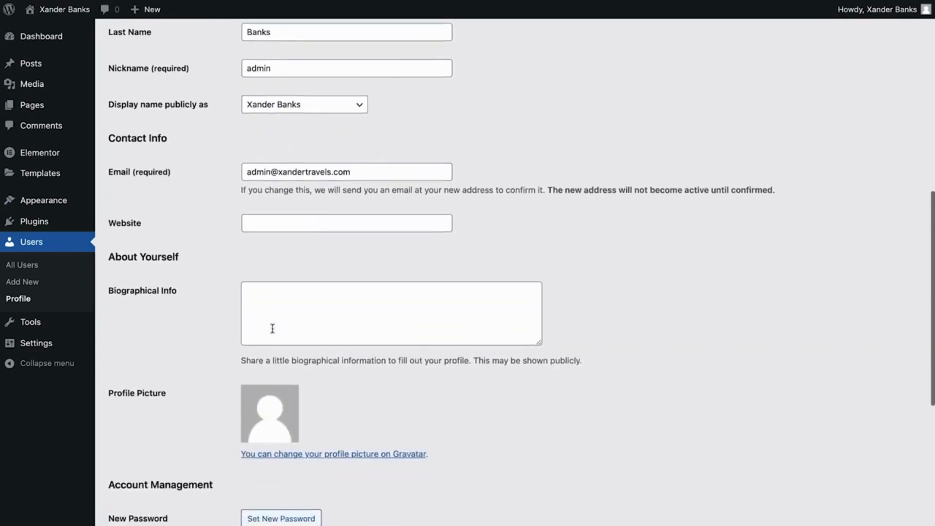
pyautogui.scroll(-3, 273, 329)
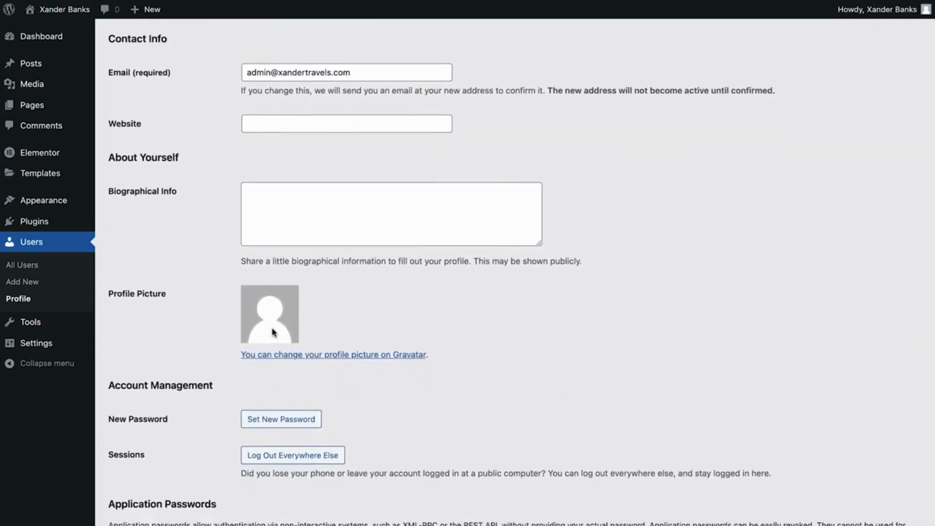
pyautogui.click(267, 200)
pyautogui.write("A Professional traveler and creator at heart. I've been traveling for the past 7 years, having amazing adventures and enjoying life on this beautiful planet. I help people do the same, turning that work-life balance into a balanced, adventurous life.")
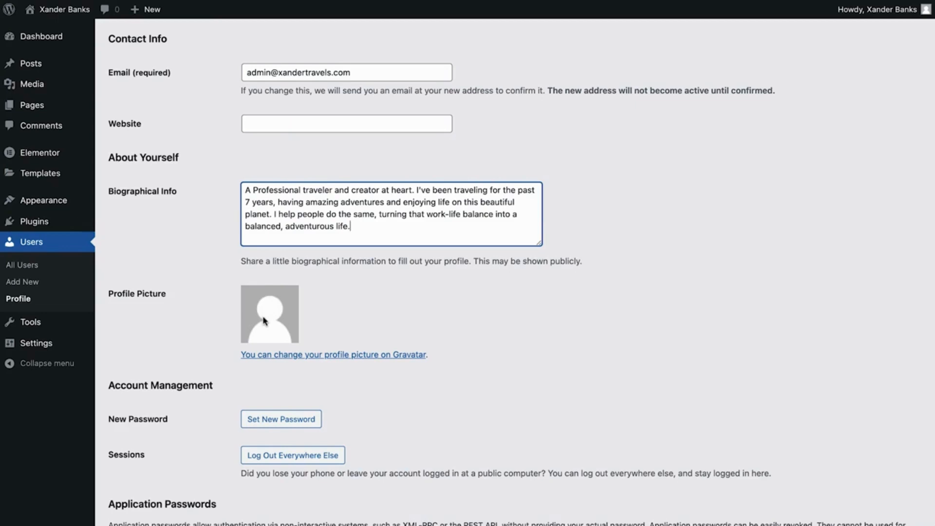
pyautogui.click(323, 355)
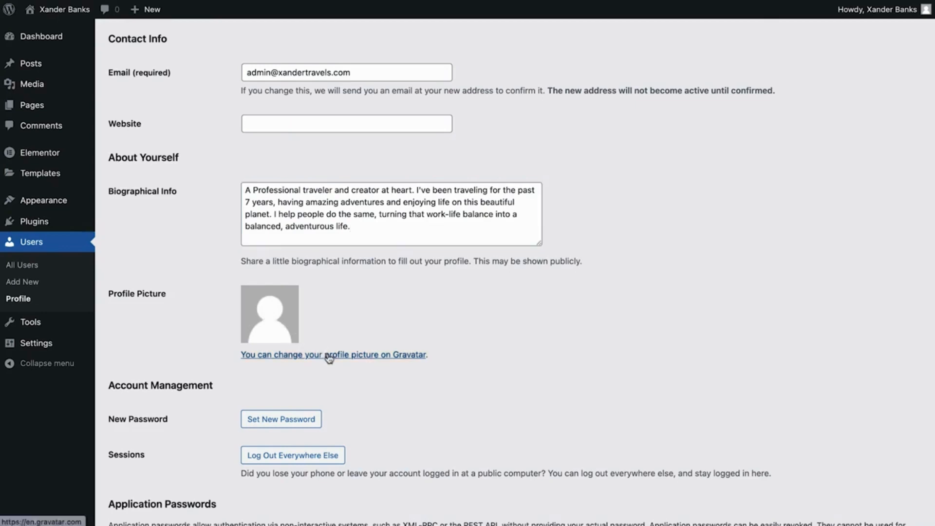
# Create a Gravatar account and upload the traveller's JPG photo as the profile picture.
pyautogui.click(186, 282)
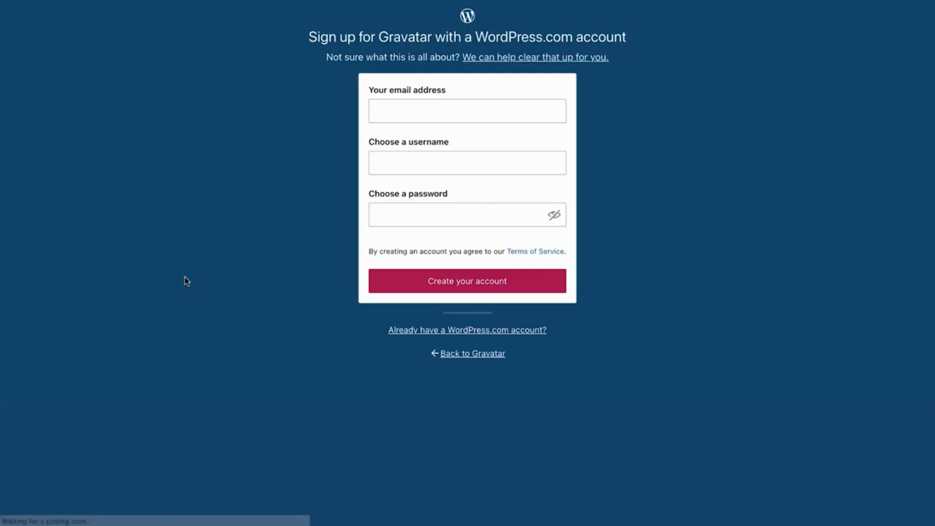
pyautogui.click(407, 115)
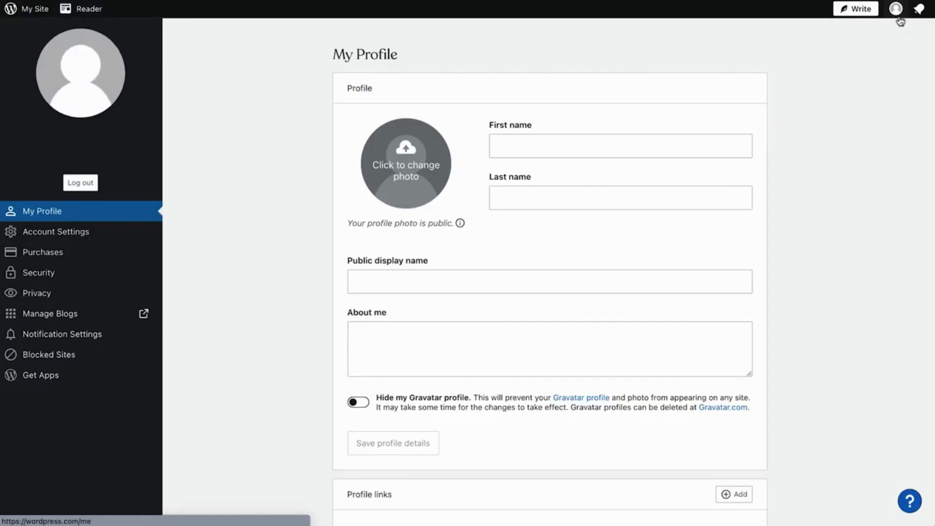
pyautogui.click(407, 163)
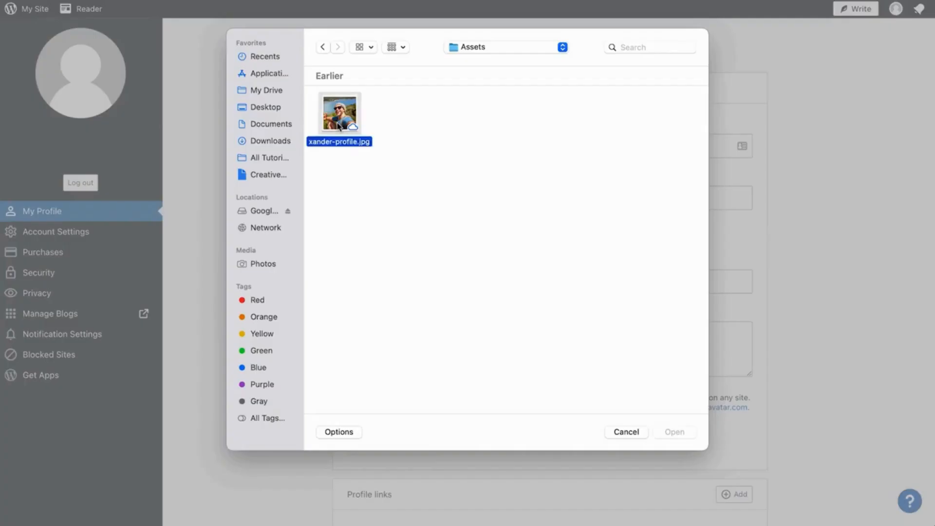
pyautogui.click(674, 432)
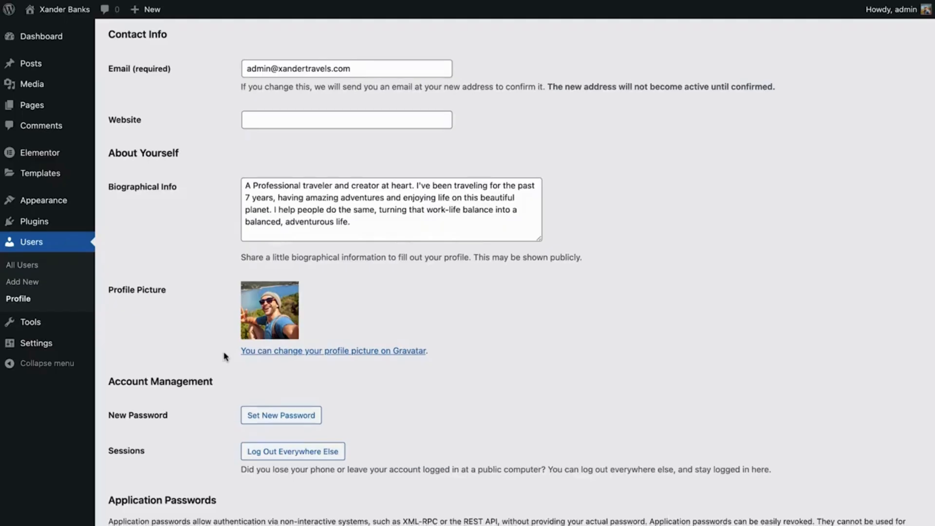
# Save the WordPress profile with Update Profile so the new photo and biography apply.
pyautogui.scroll(-4, 225, 355)
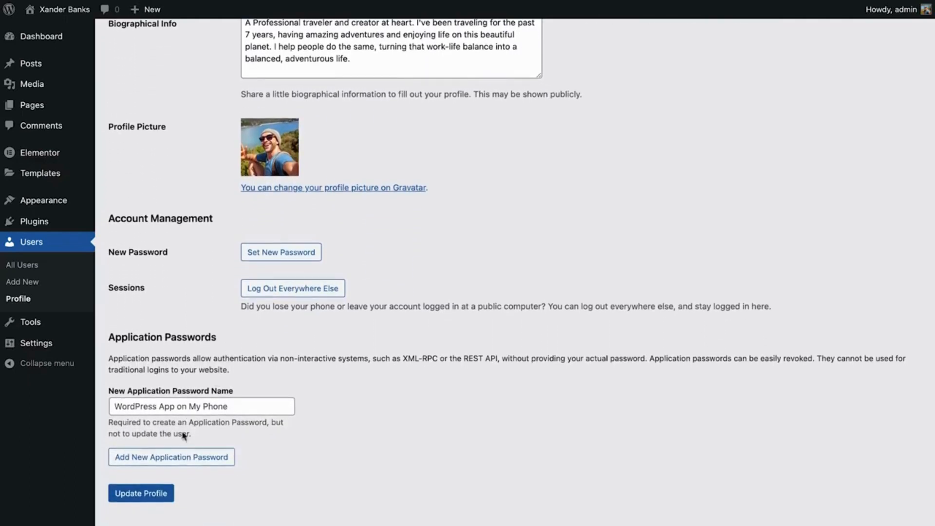
pyautogui.click(141, 497)
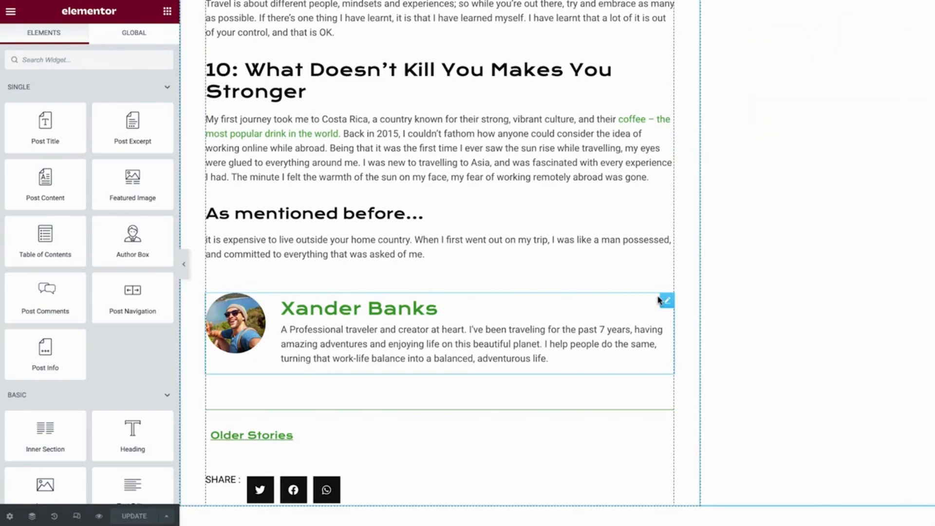
# Select the author box and shrink its photo to image size 80.
pyautogui.click(660, 301)
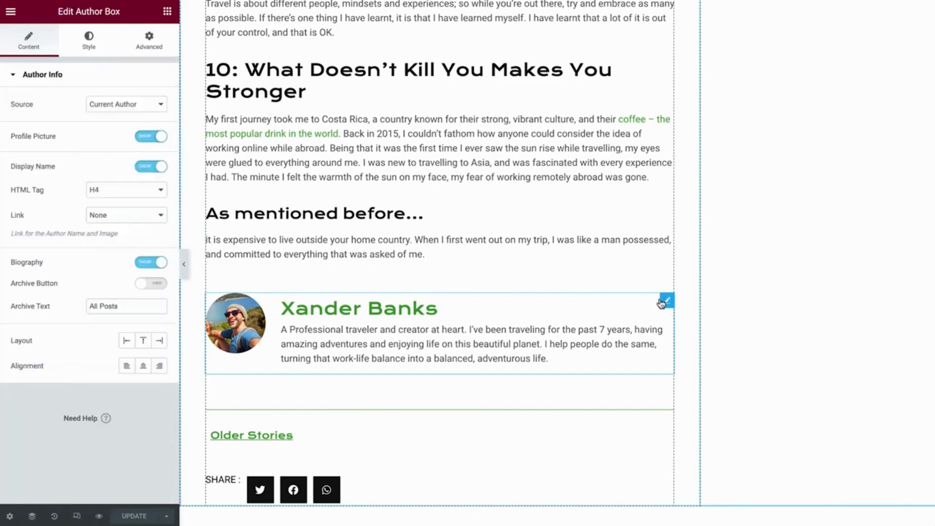
pyautogui.click(103, 35)
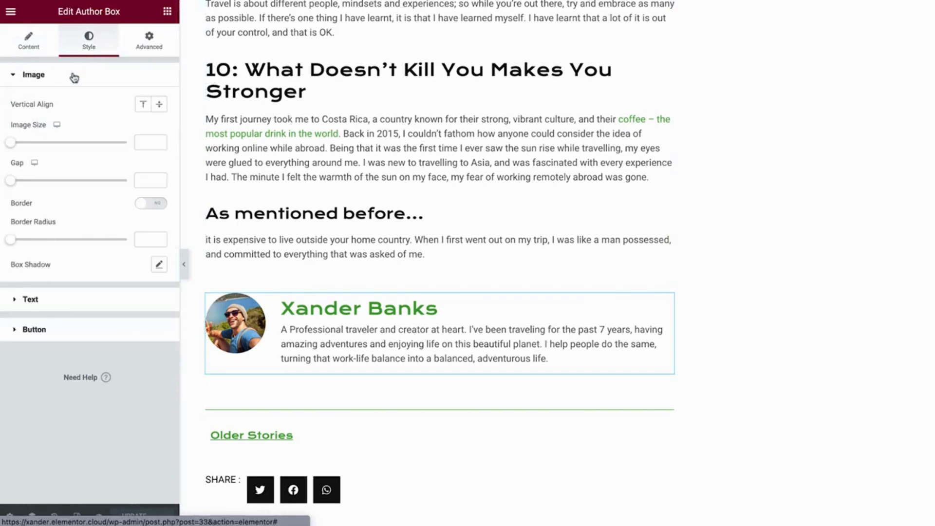
pyautogui.moveTo(12, 145); pyautogui.dragTo(59, 148)
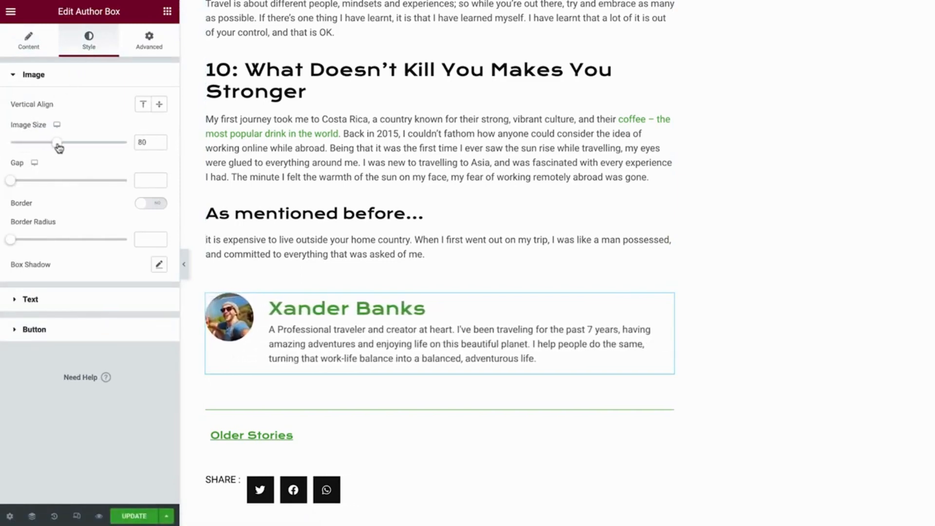
# Make the author name the black Primary global colour with the Info Title global font.
pyautogui.click(56, 307)
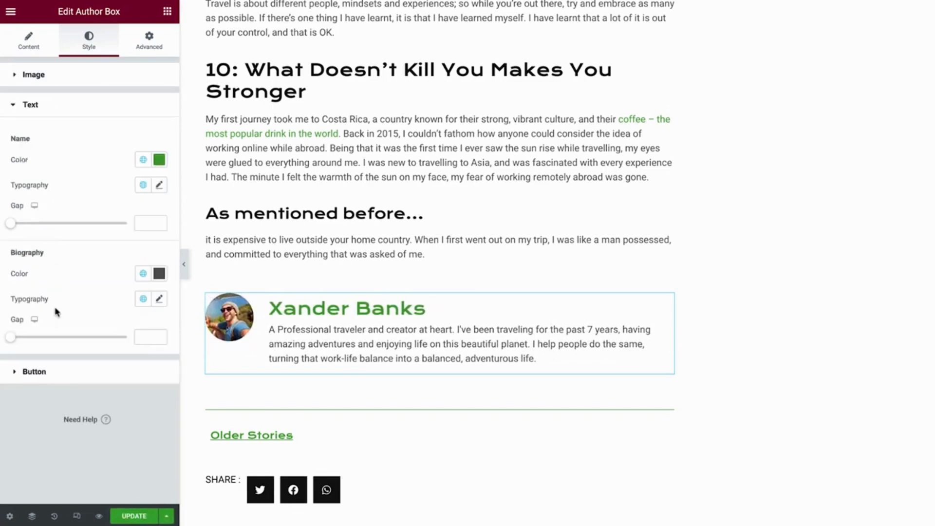
pyautogui.click(143, 159)
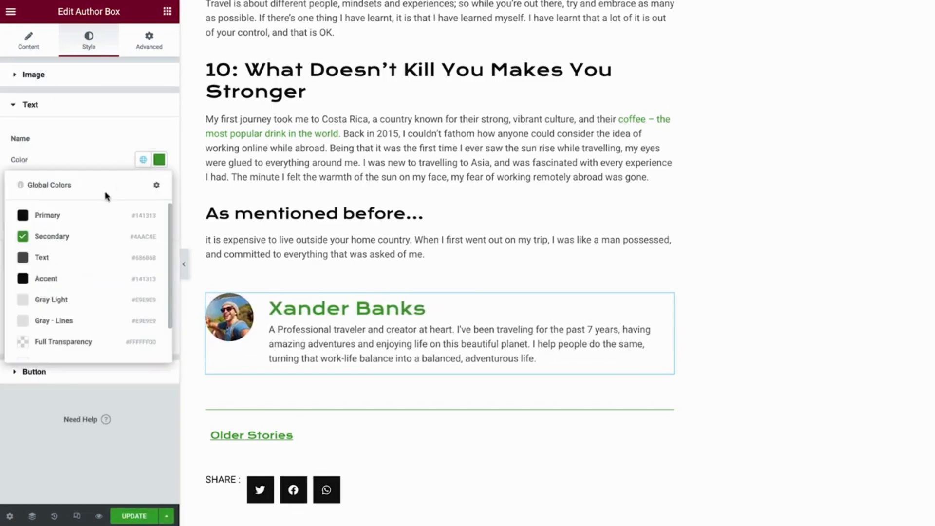
pyautogui.click(81, 216)
pyautogui.click(143, 185)
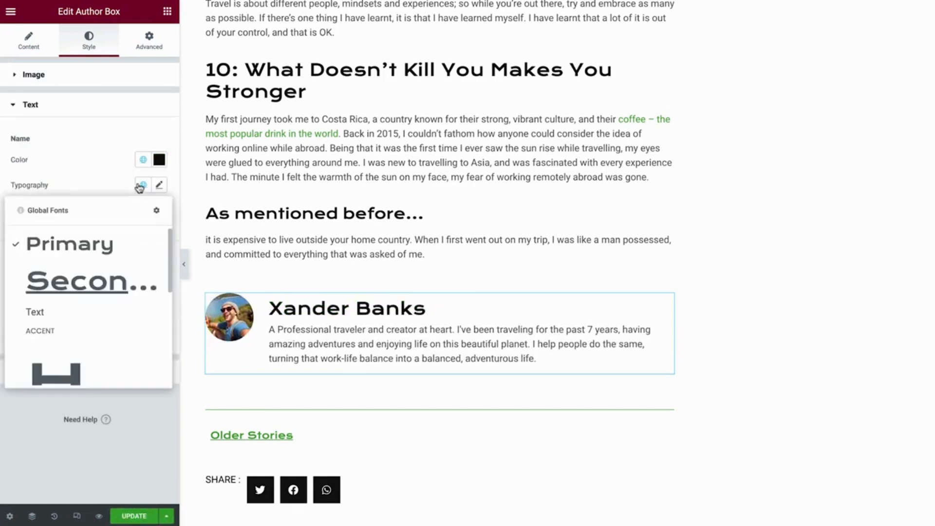
pyautogui.moveTo(168, 246); pyautogui.dragTo(168, 326)
pyautogui.click(112, 348)
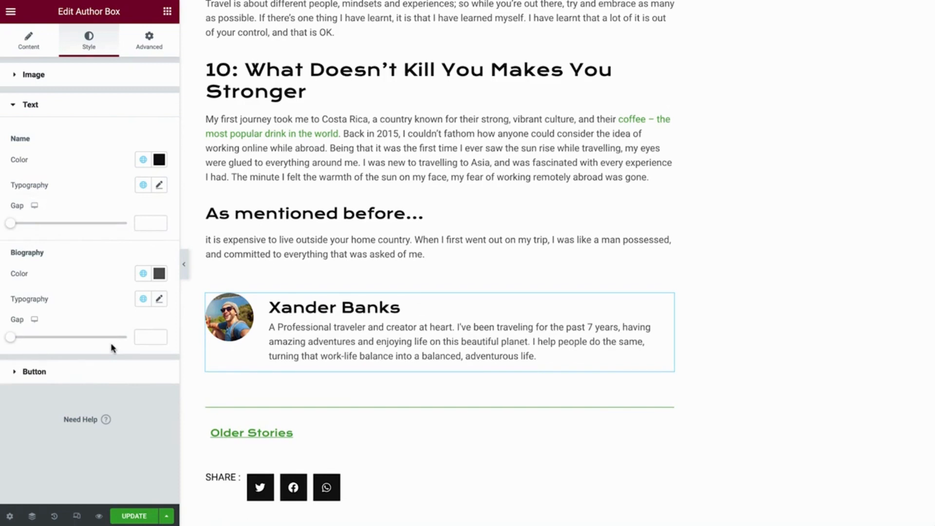
pyautogui.click(143, 38)
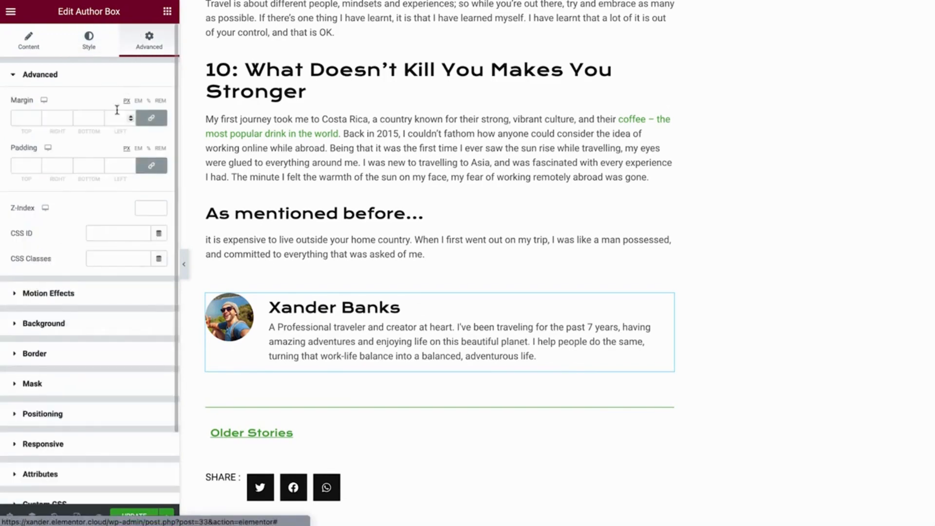
# Give the author box 50 px linked padding and a solid 1 px border on all sides.
pyautogui.click(96, 166)
pyautogui.write('50')
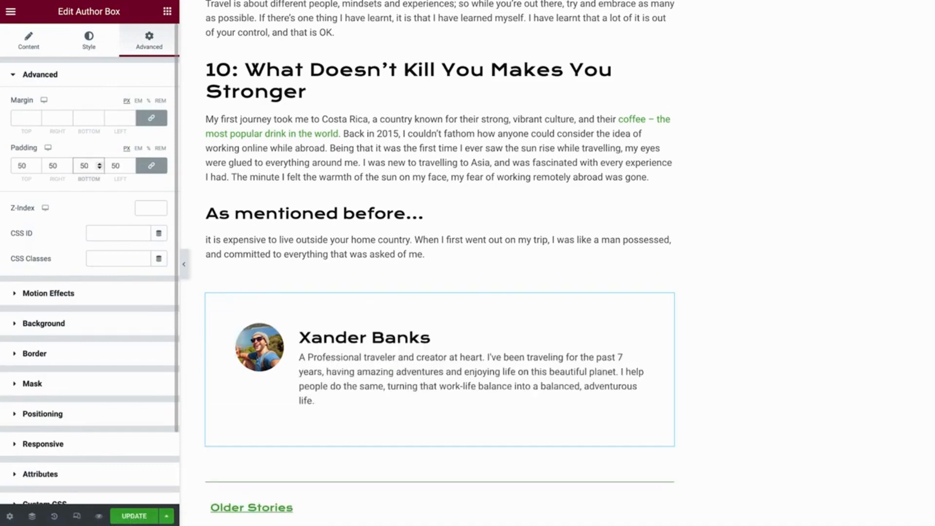
pyautogui.click(92, 352)
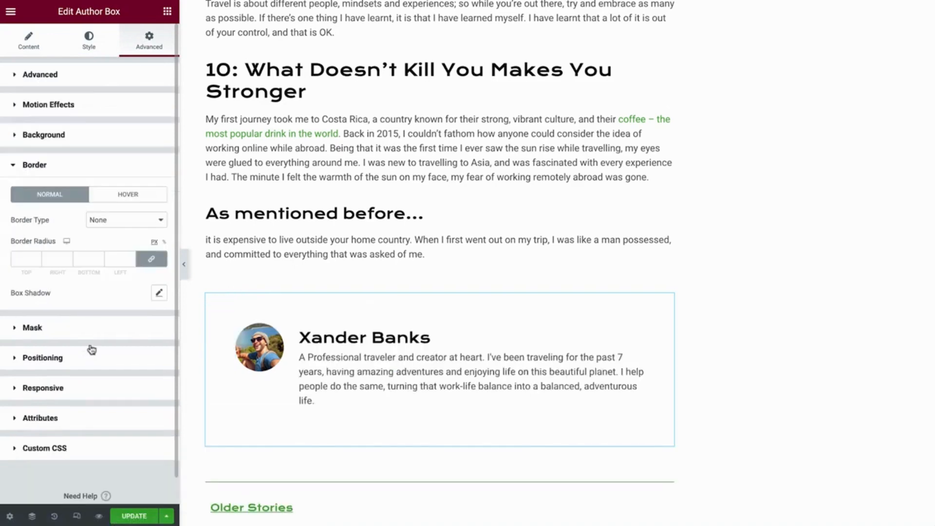
pyautogui.click(103, 222)
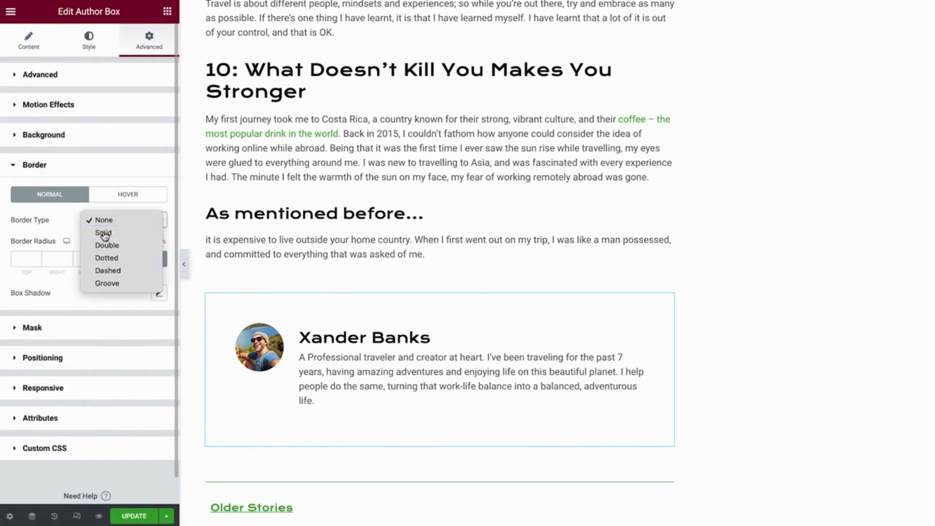
pyautogui.click(104, 232)
pyautogui.click(89, 257)
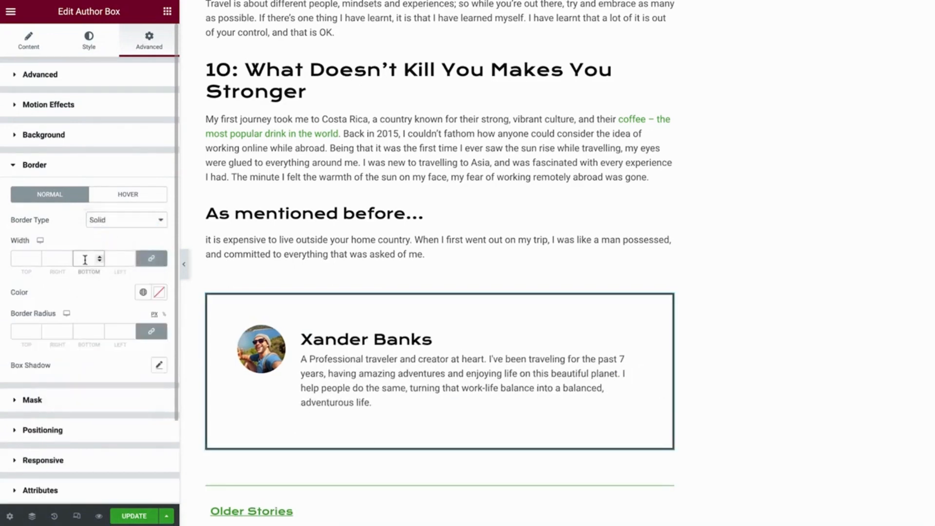
pyautogui.write('1')
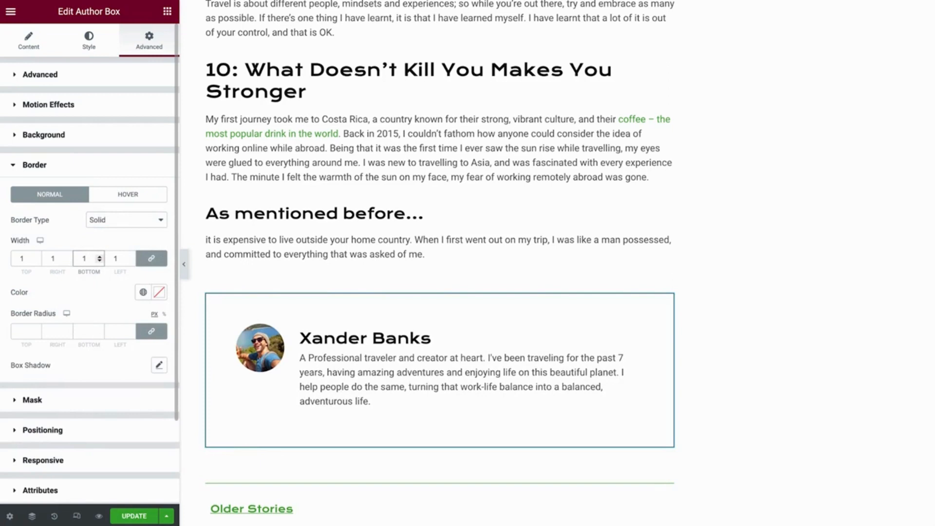
pyautogui.click(78, 519)
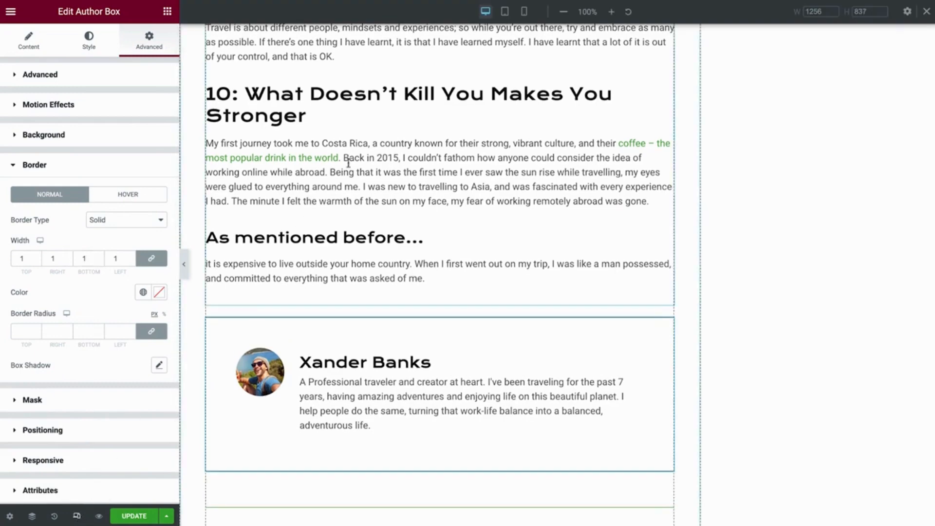
# Switch the preview to mobile and shrink the author photo to 50 for mobile only.
pyautogui.click(507, 15)
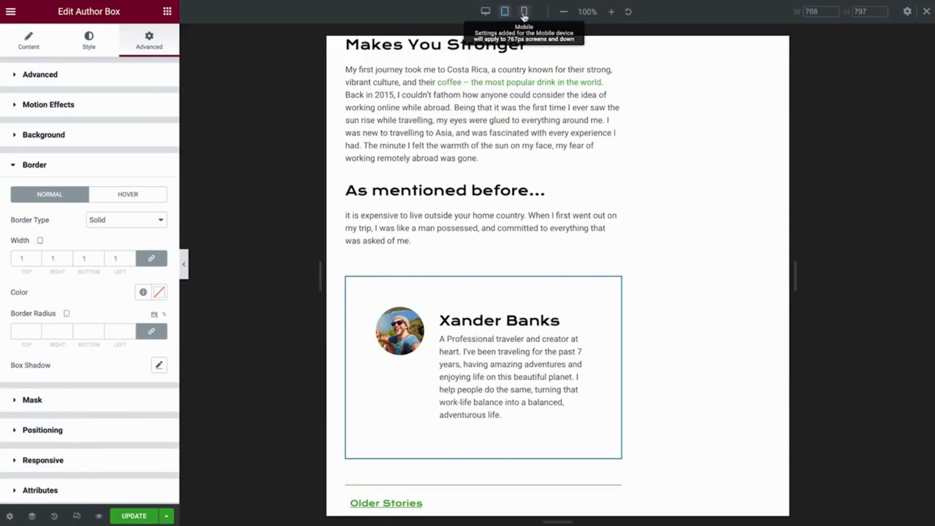
pyautogui.click(524, 12)
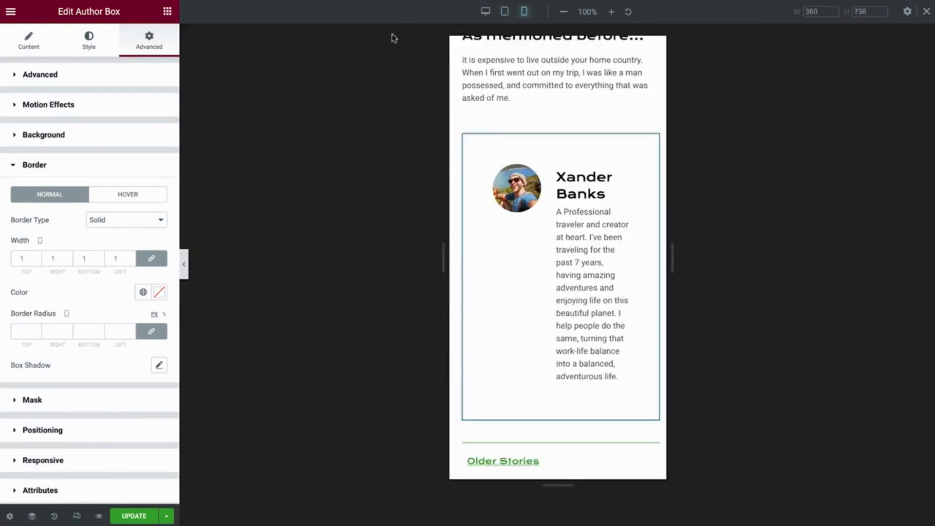
pyautogui.click(96, 51)
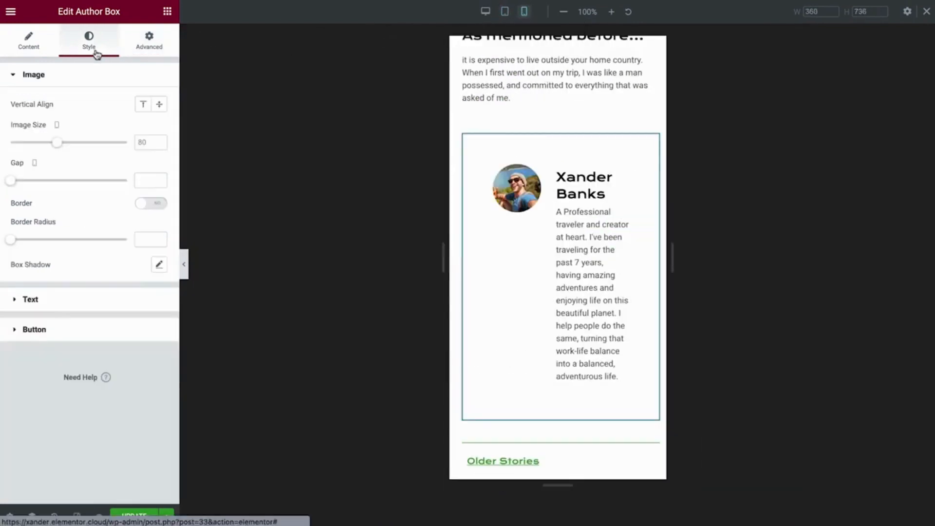
pyautogui.moveTo(58, 145); pyautogui.dragTo(41, 149)
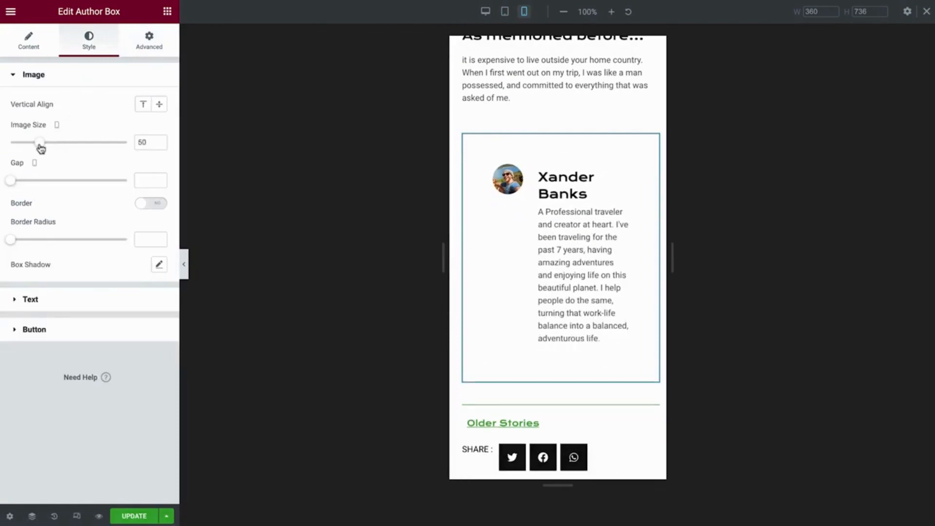
# Reduce the author box padding to 20 on mobile and scroll through the mobile preview.
pyautogui.click(147, 55)
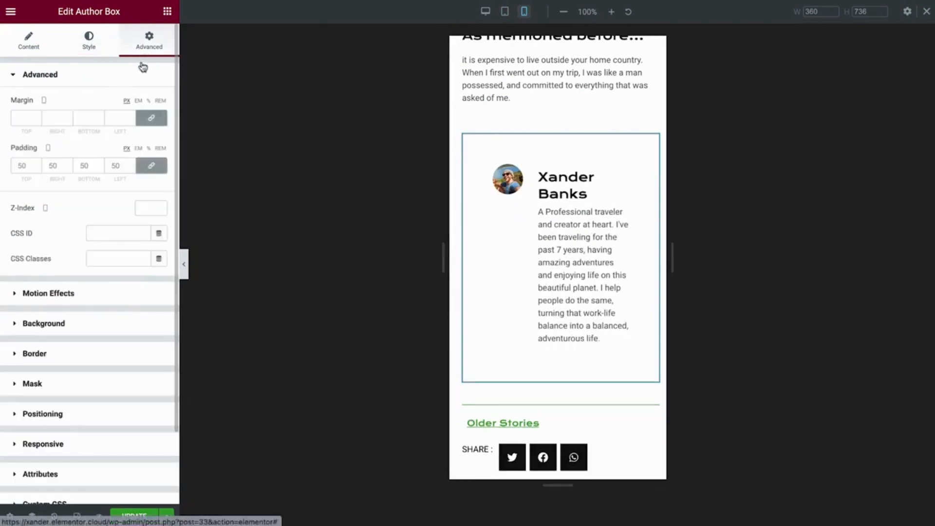
pyautogui.doubleClick(115, 165)
pyautogui.write('20')
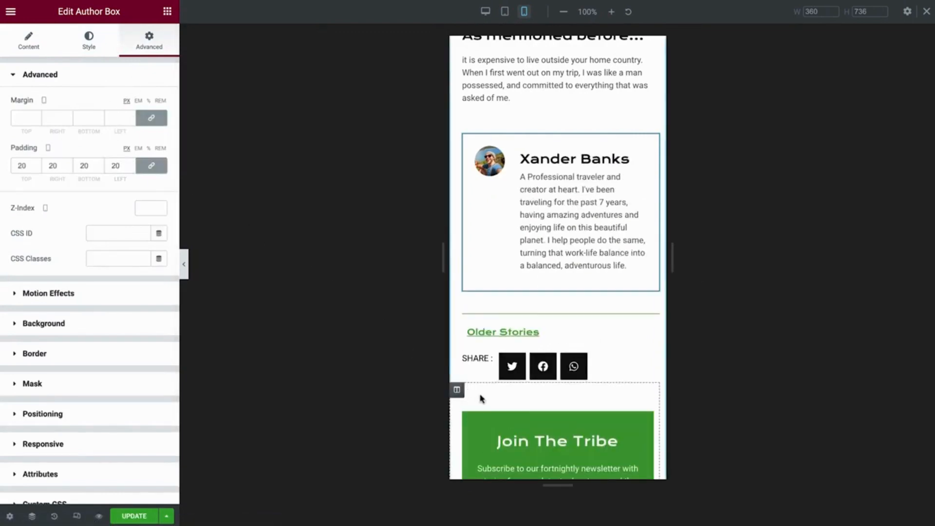
pyautogui.scroll(-3, 481, 397)
pyautogui.scroll(-7, 481, 398)
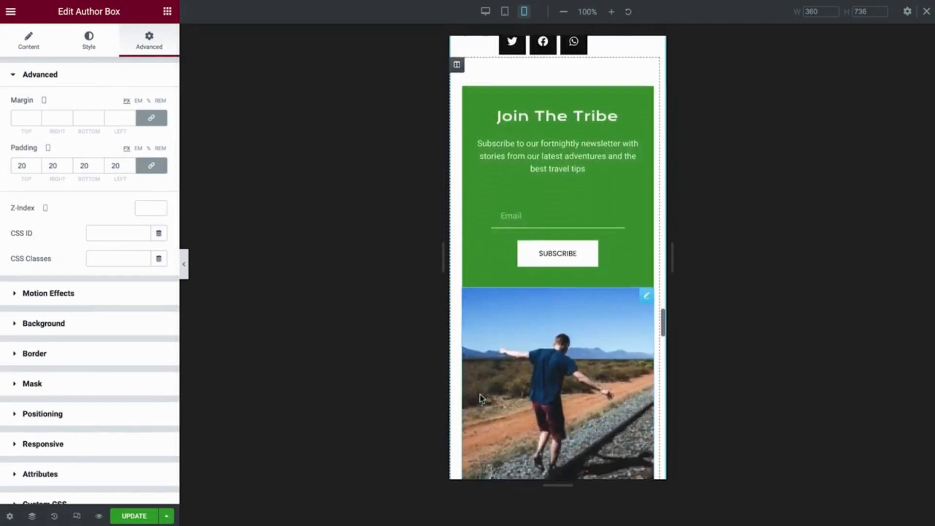
pyautogui.scroll(-7, 481, 397)
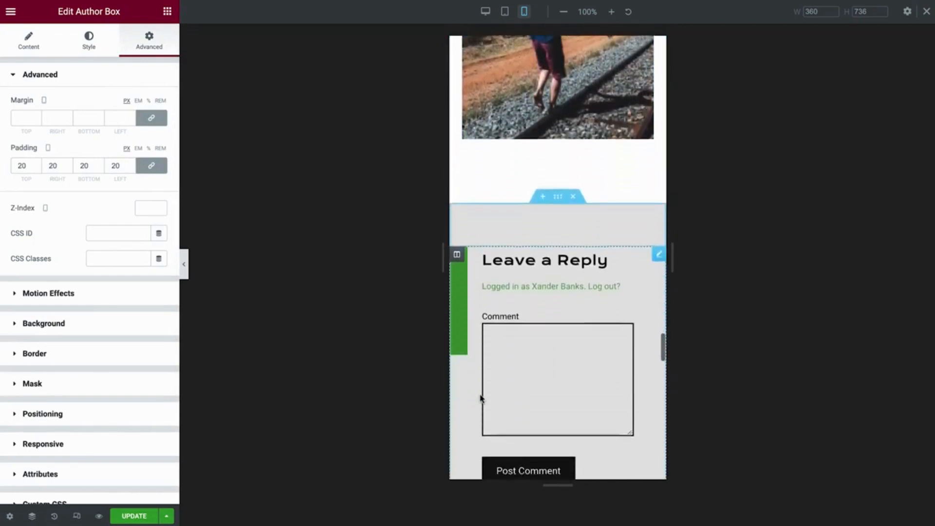
pyautogui.scroll(-7, 481, 398)
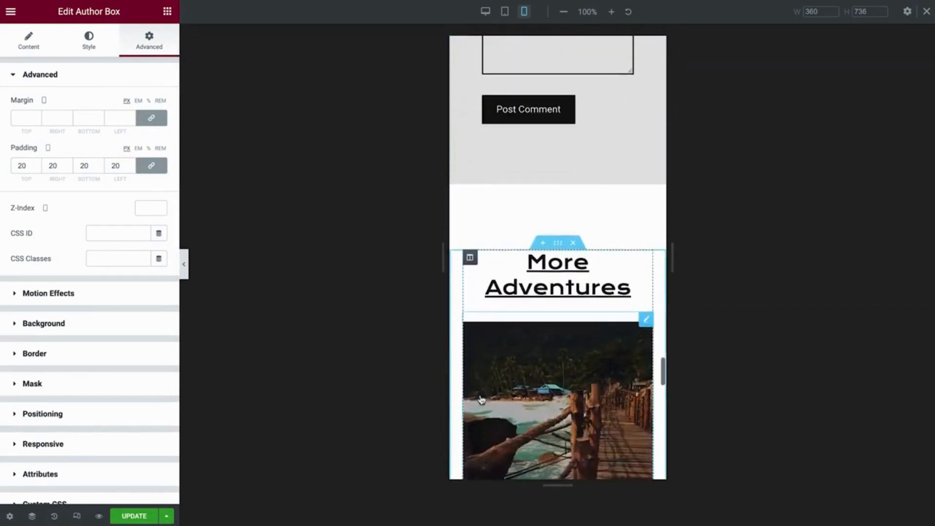
pyautogui.scroll(-7, 481, 399)
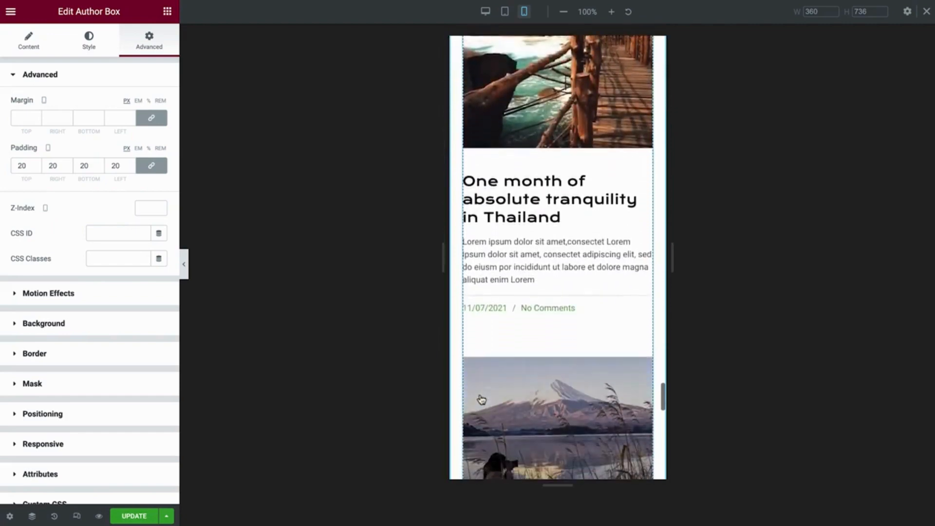
pyautogui.scroll(-1, 481, 397)
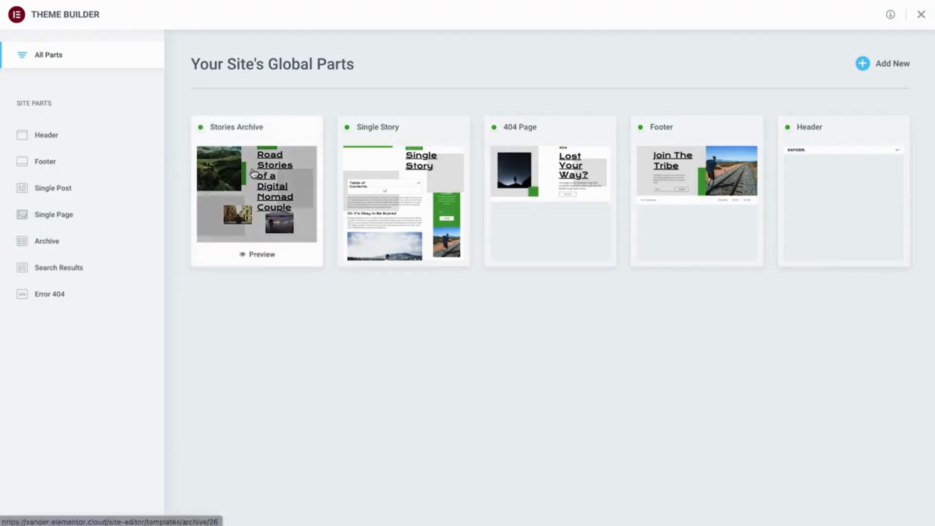
# Open the Stories Archive template from Theme Builder in the Elementor editor.
pyautogui.click(253, 172)
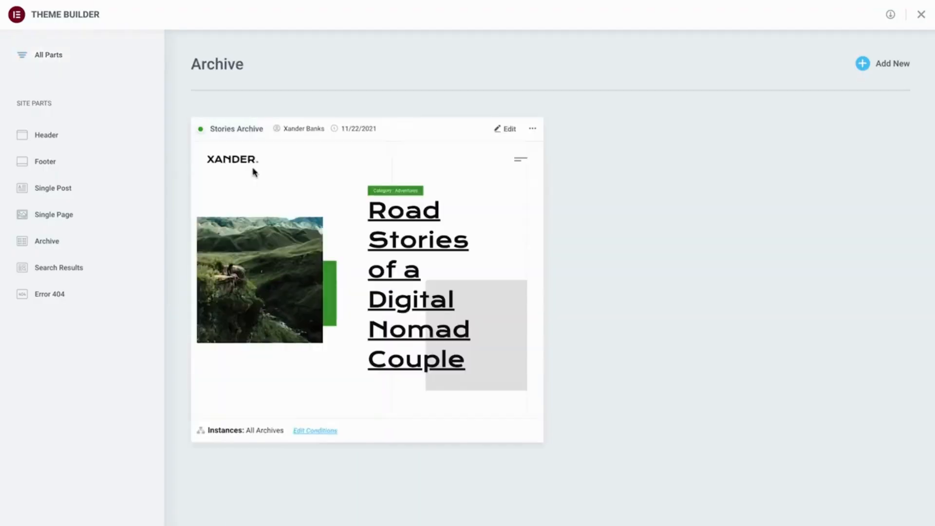
pyautogui.click(503, 129)
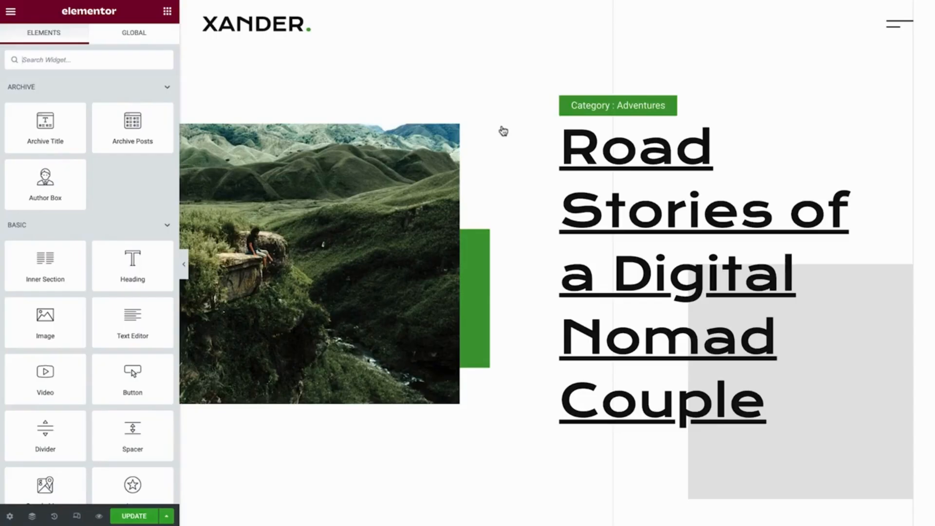